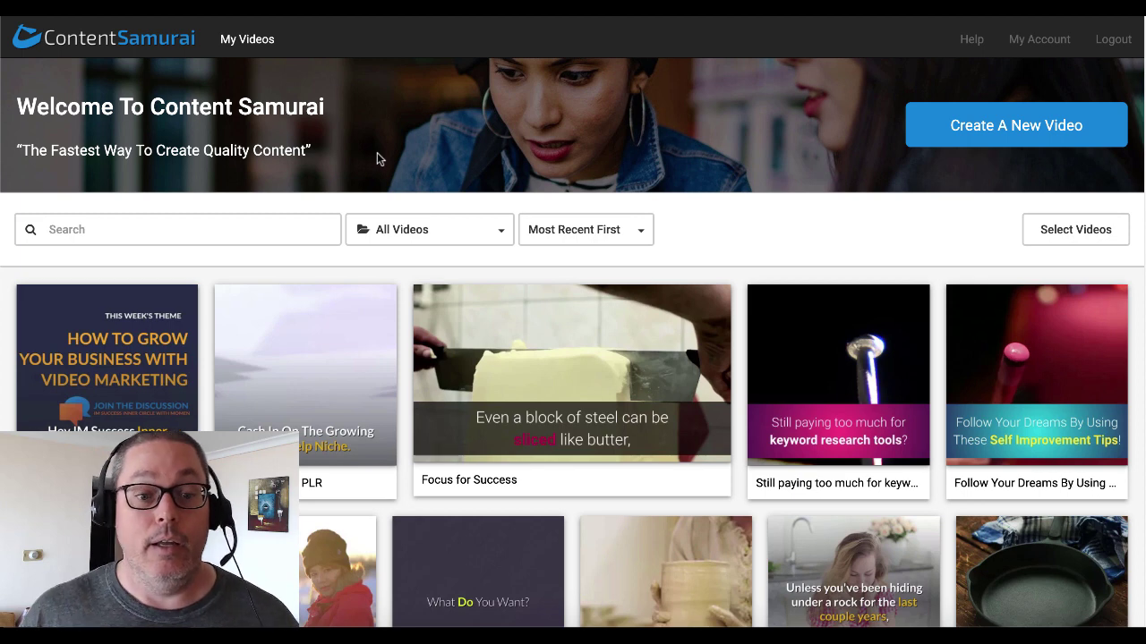
Create a new social-media video from the Viral Buzz template
{"action": "left_click", "coordinate": [942, 124]}
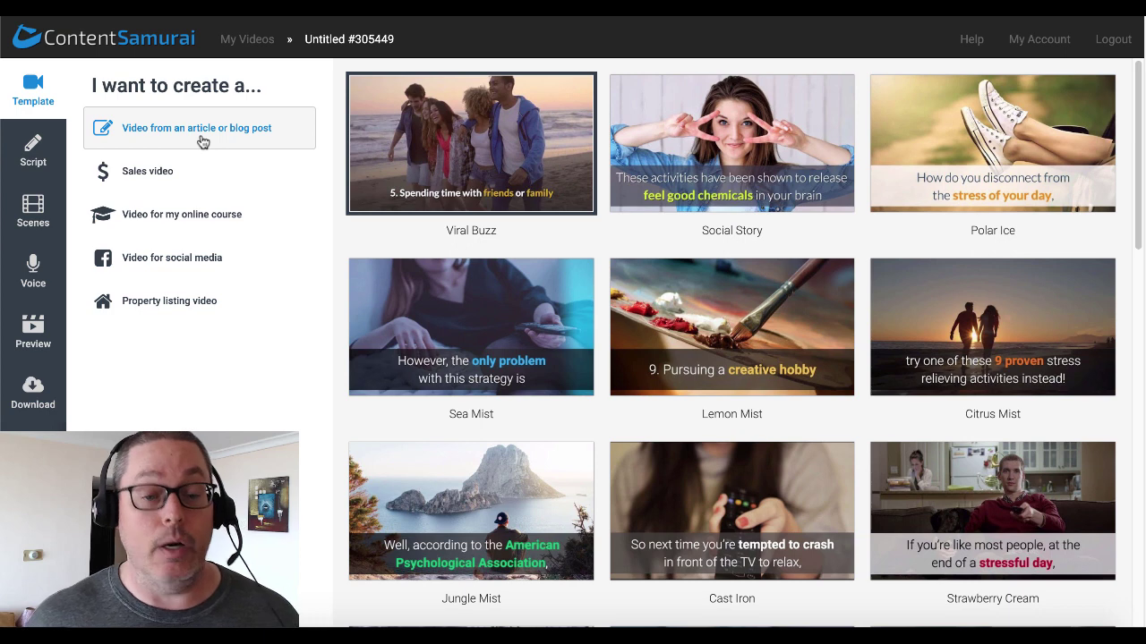
{"action": "left_click", "coordinate": [186, 259]}
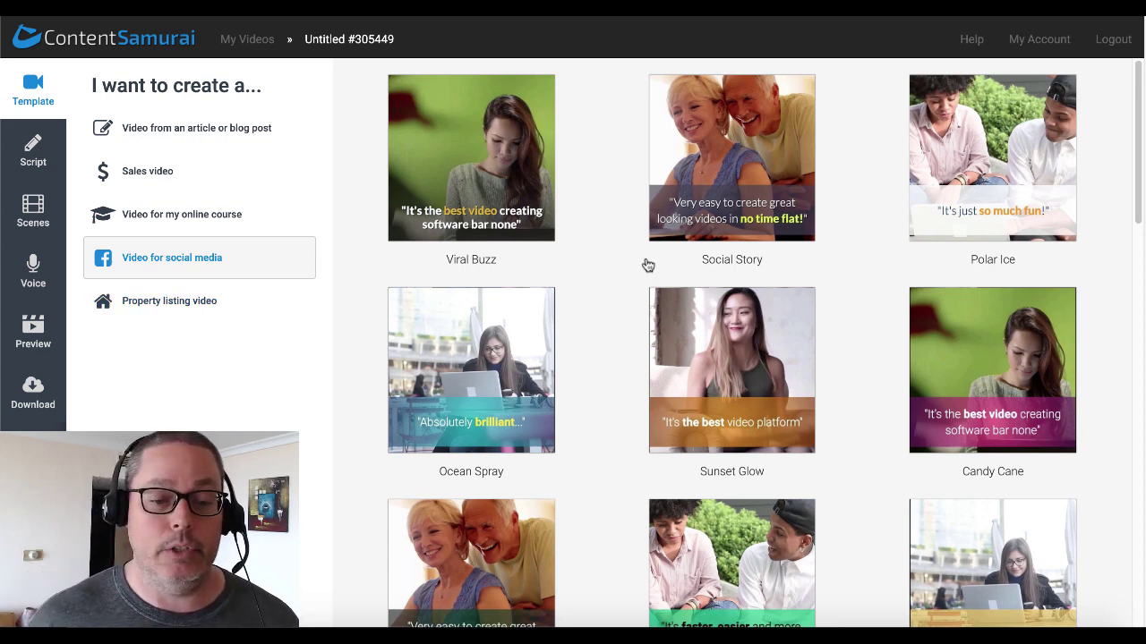
{"action": "scroll", "coordinate": [624, 317], "scroll_direction": "down", "scroll_amount": 5}
{"action": "scroll", "coordinate": [627, 315], "scroll_direction": "down", "scroll_amount": 7}
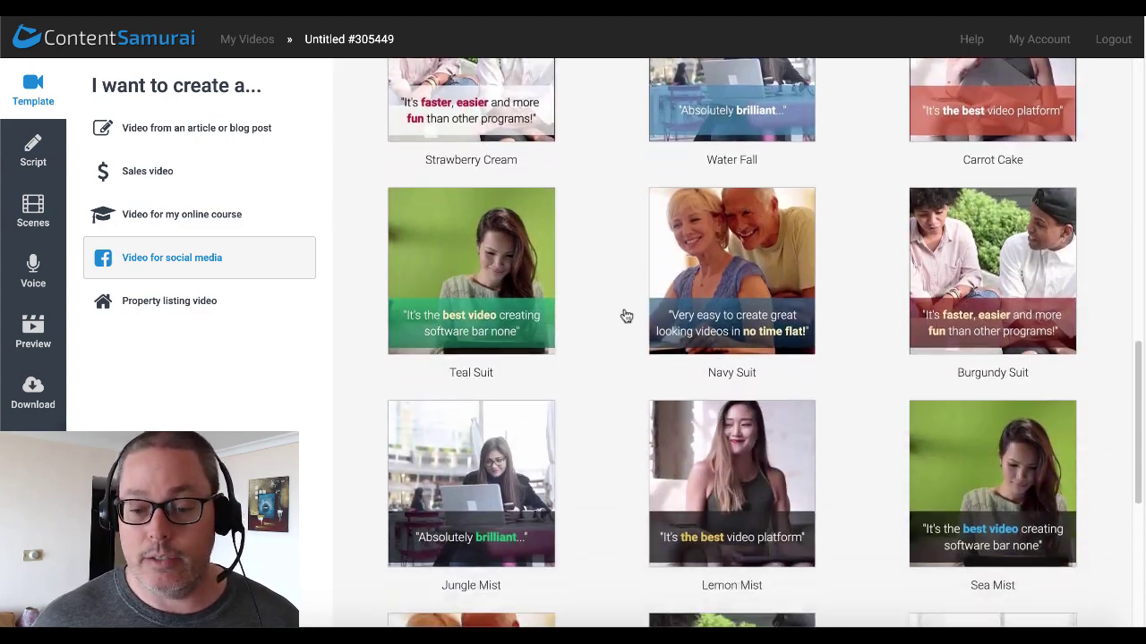
{"action": "scroll", "coordinate": [627, 316], "scroll_direction": "up", "scroll_amount": 10}
{"action": "scroll", "coordinate": [627, 316], "scroll_direction": "up", "scroll_amount": 3}
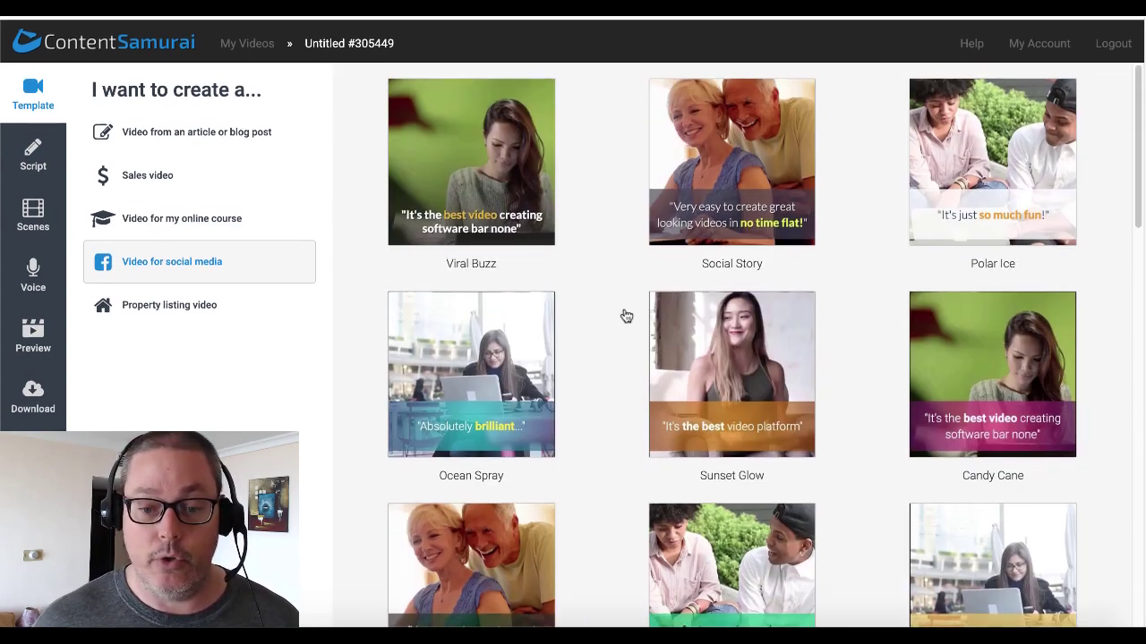
{"action": "left_click", "coordinate": [499, 194]}
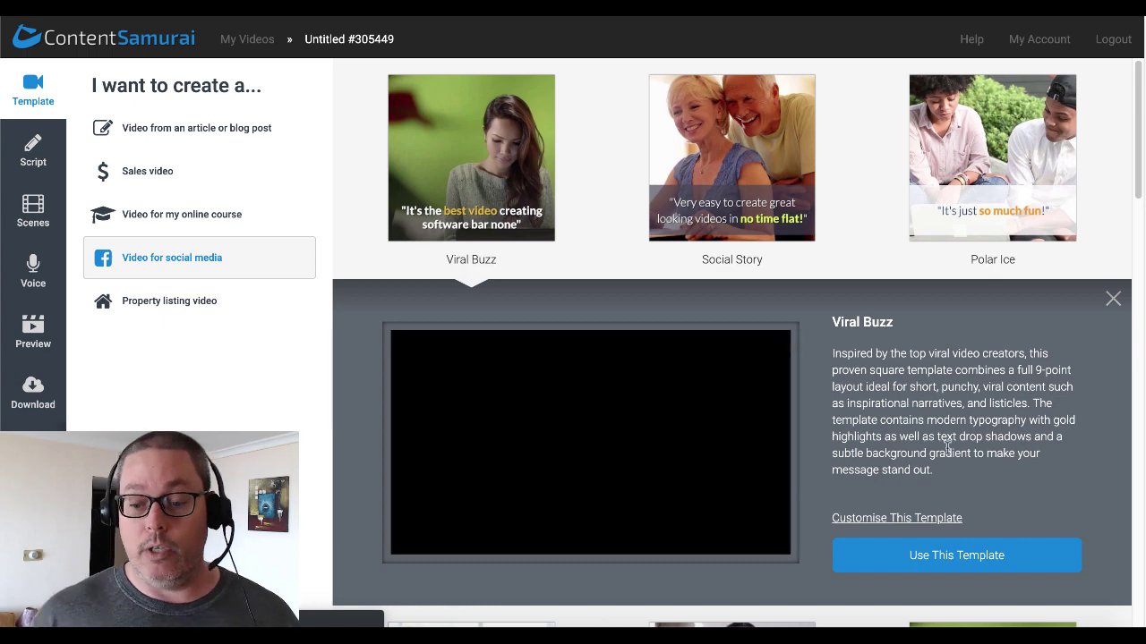
{"action": "left_click", "coordinate": [935, 557]}
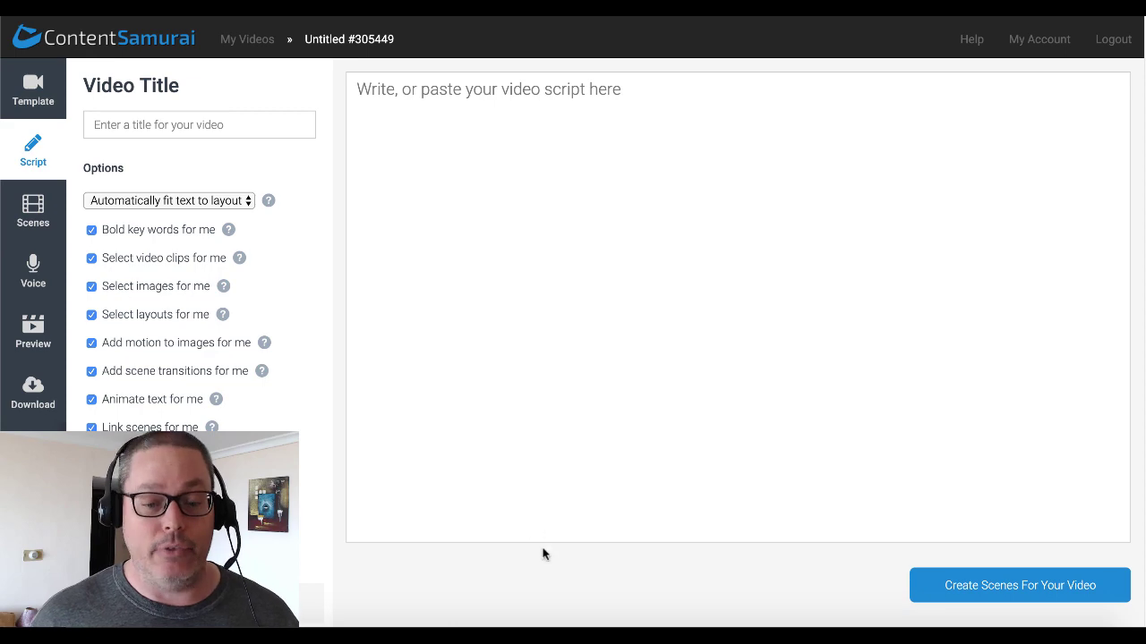
Copy all the script text from BBEdit's untitled text 17 and return to the browser
{"action": "left_click", "coordinate": [355, 626]}
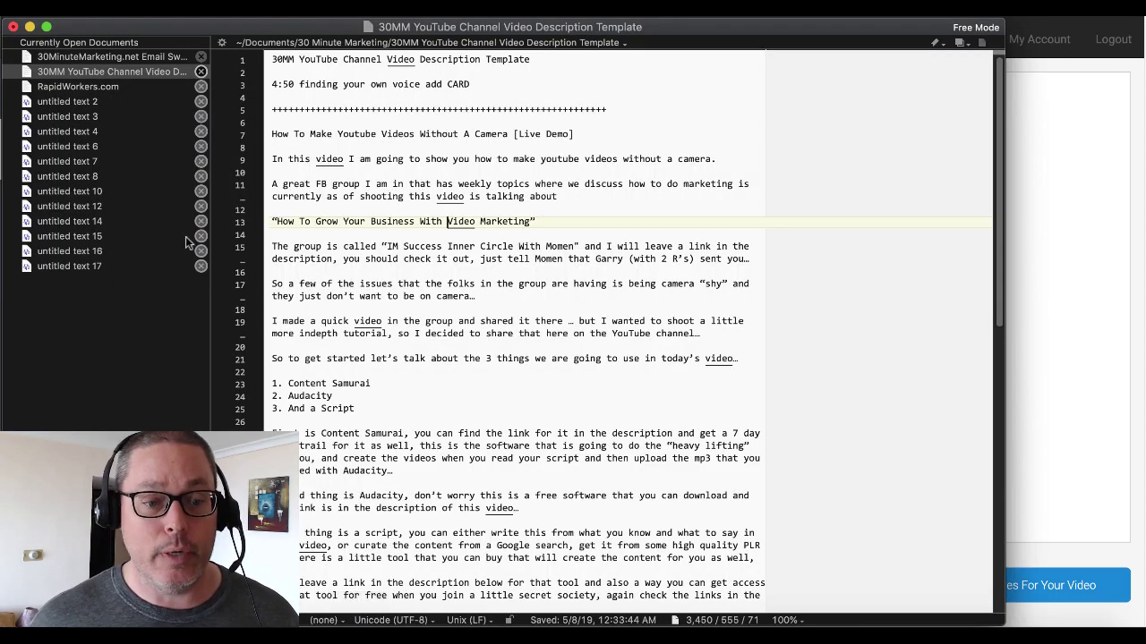
{"action": "left_click", "coordinate": [124, 265]}
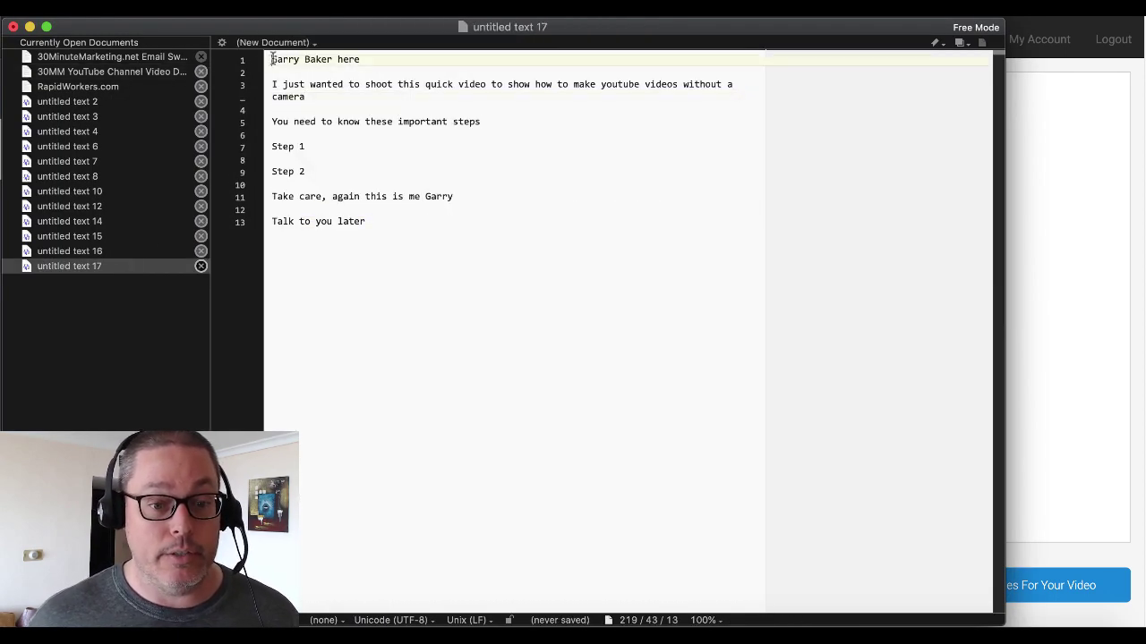
{"action": "left_click_drag", "start_coordinate": [271, 57], "coordinate": [402, 227]}
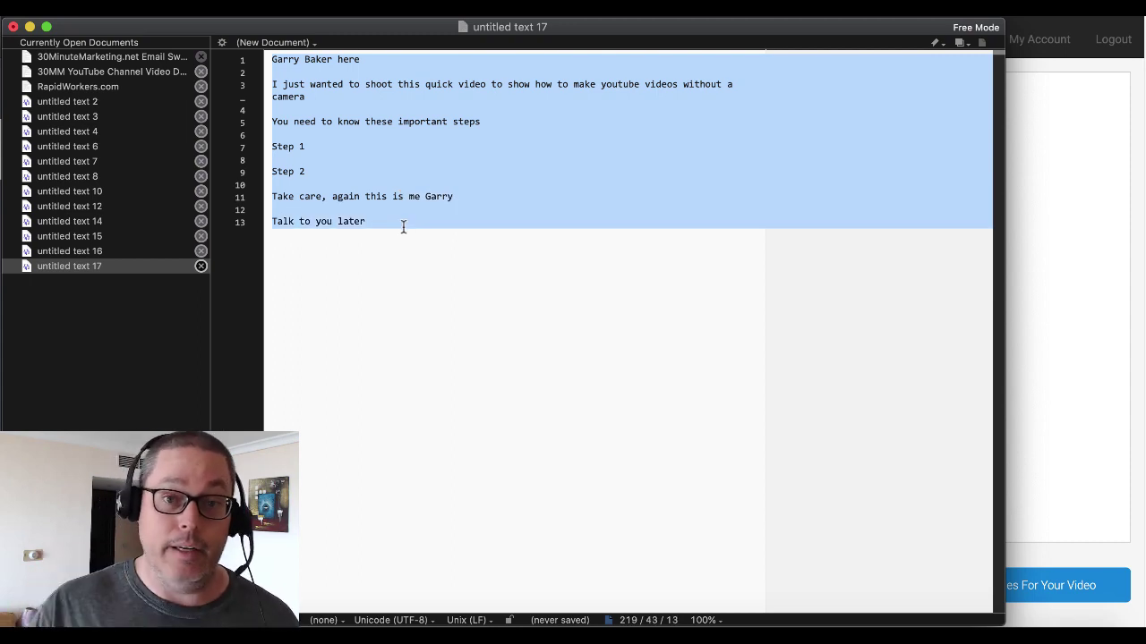
{"action": "right_click", "coordinate": [330, 145]}
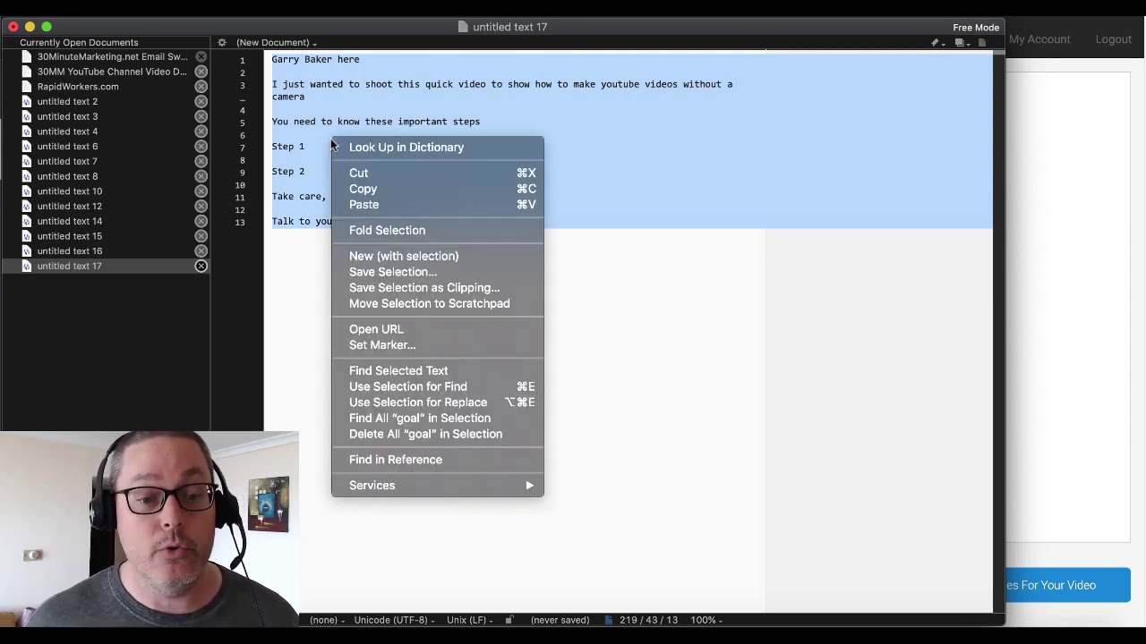
{"action": "left_click", "coordinate": [366, 186]}
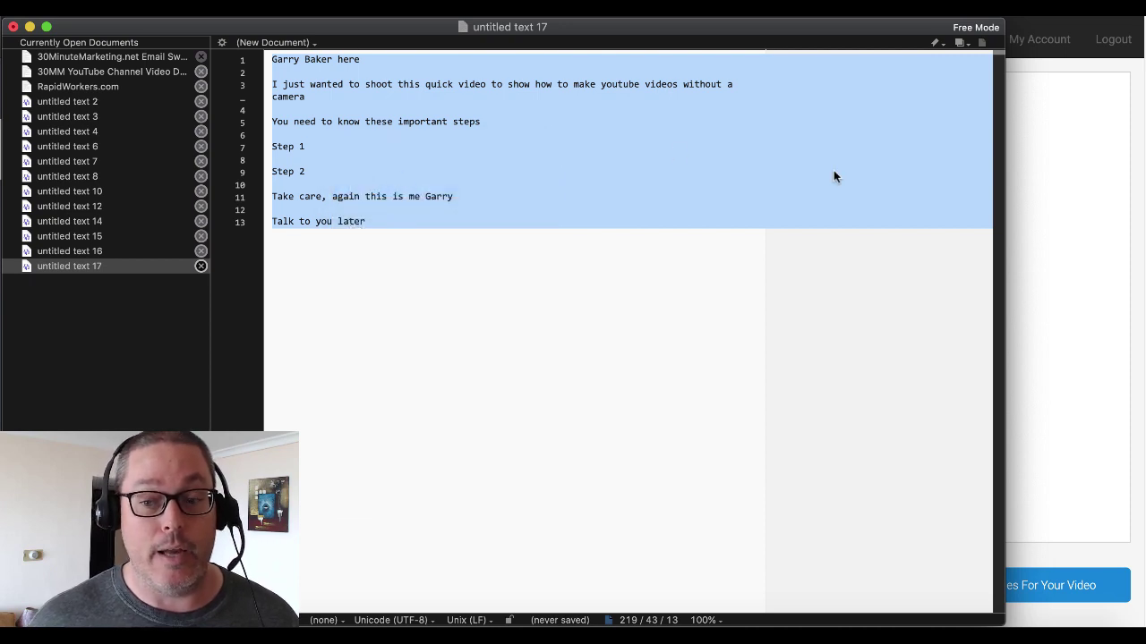
{"action": "left_click", "coordinate": [1024, 208]}
Paste the script, title the video 'test video with no camera', and keep automatic text fitting
{"action": "left_click", "coordinate": [449, 125]}
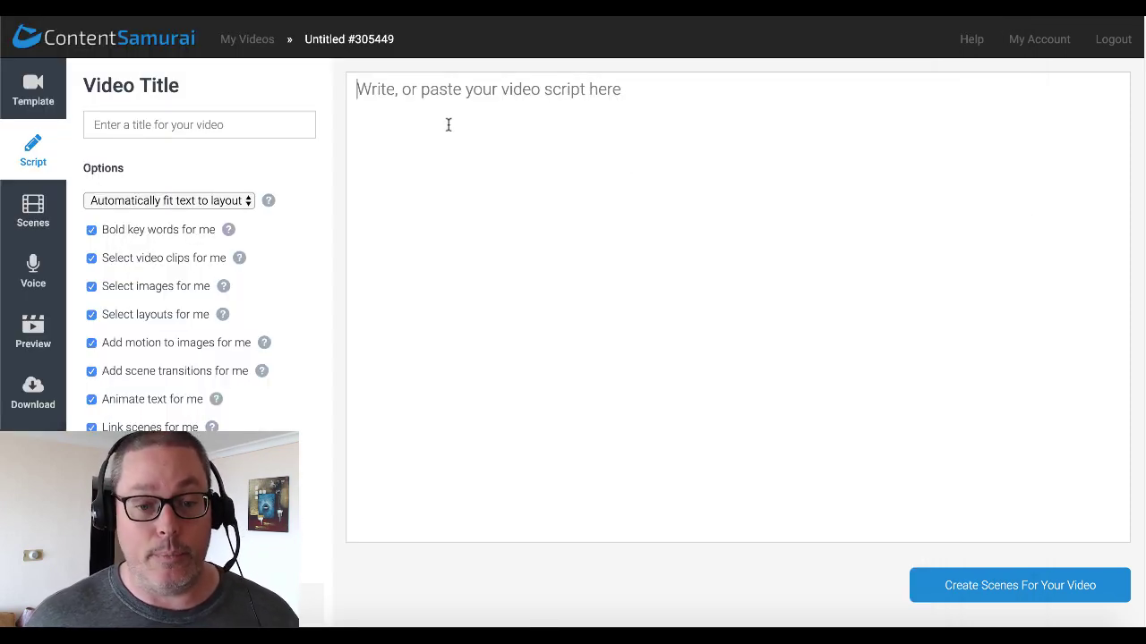
{"action": "key", "text": "ctrl+v"}
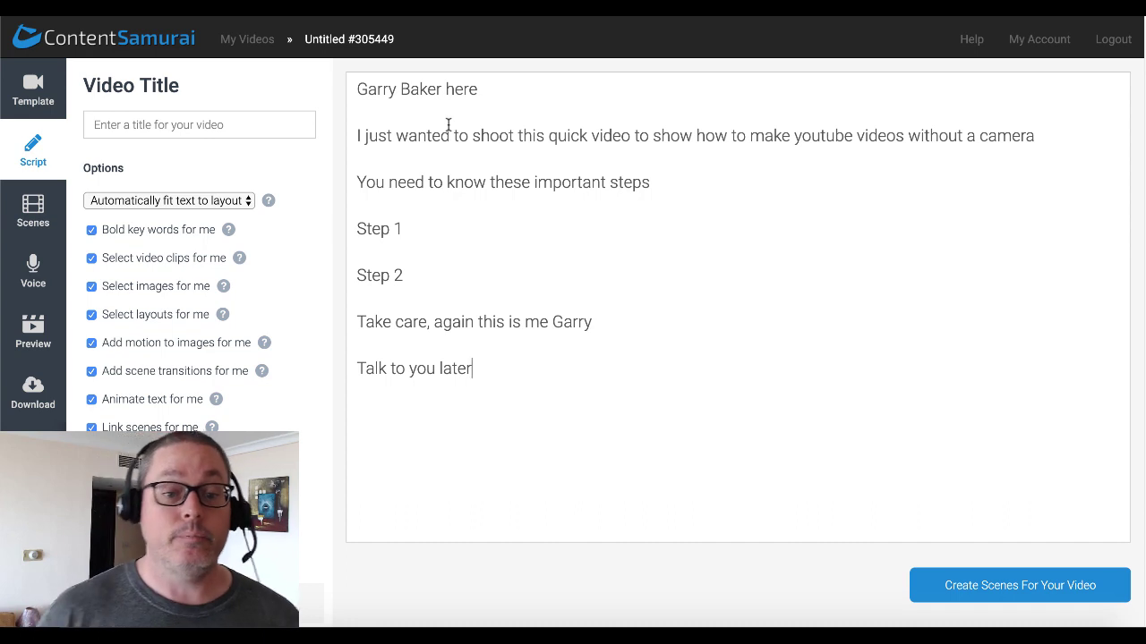
{"action": "left_click", "coordinate": [140, 126]}
{"action": "type", "text": "test vdie"}
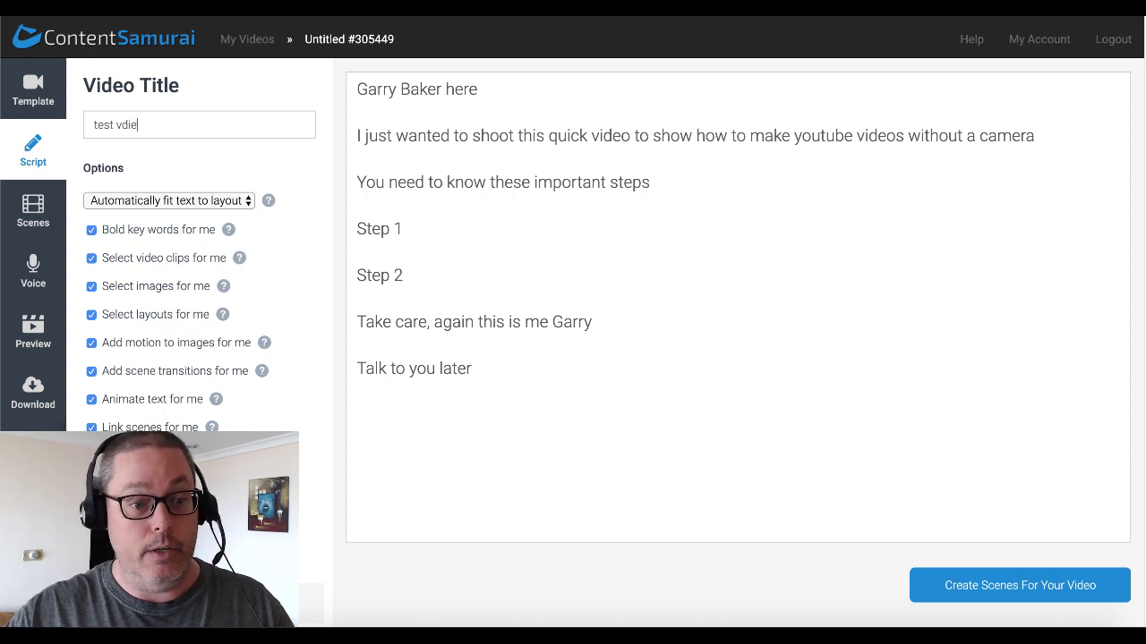
{"action": "key", "text": "BackSpace"}
{"action": "key", "text": "BackSpace"}
{"action": "key", "text": "BackSpace"}
{"action": "type", "text": "ideo"}
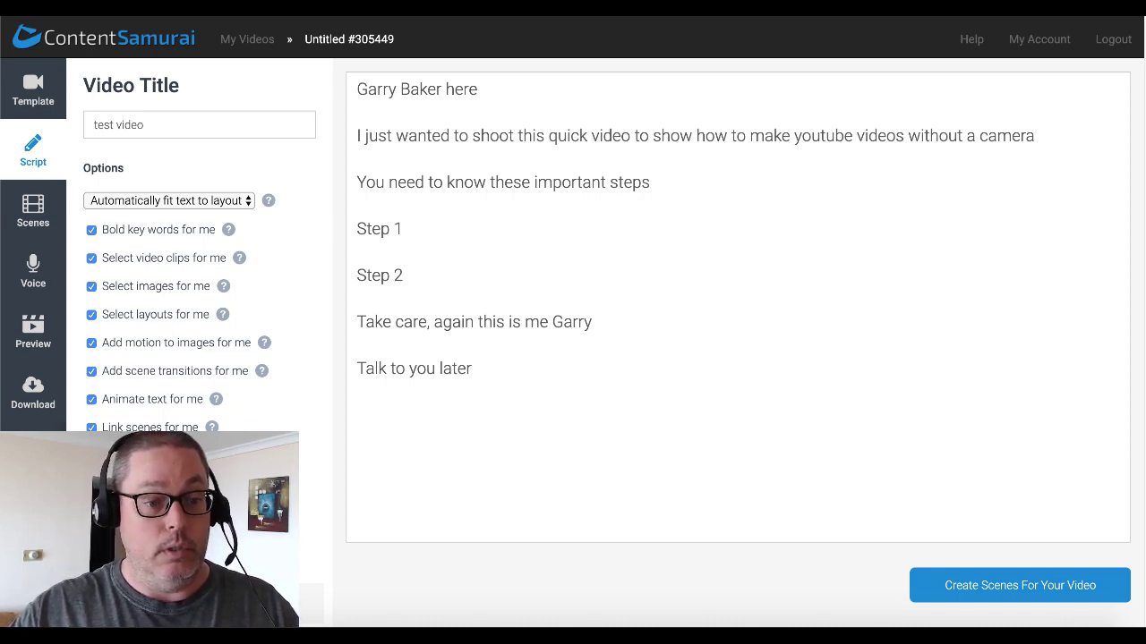
{"action": "type", "text": " with no cama"}
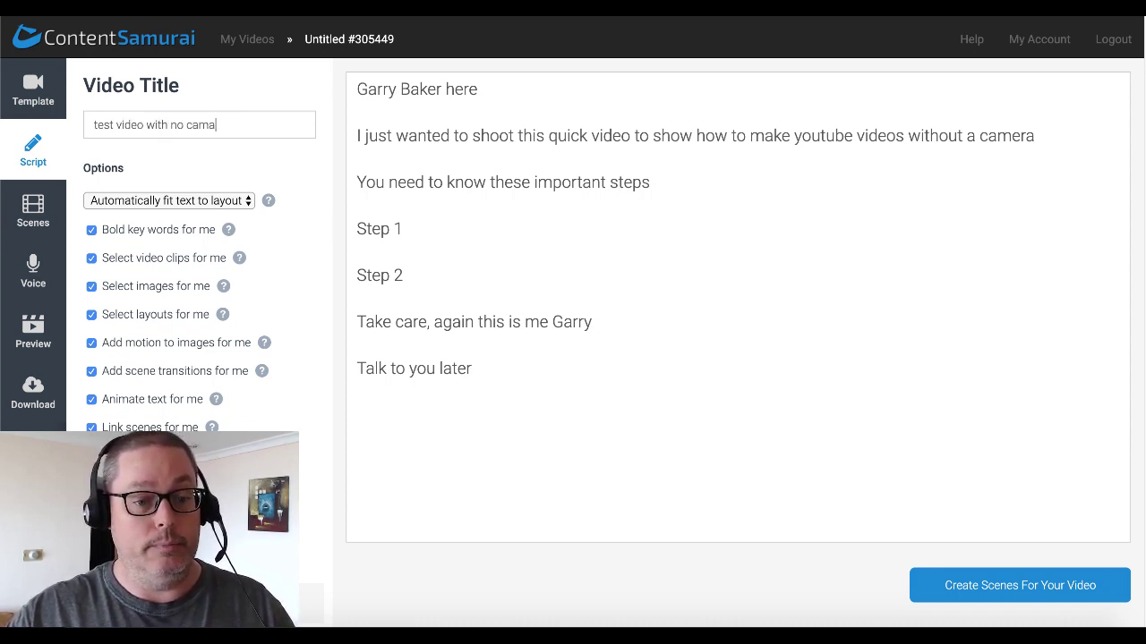
{"action": "key", "text": "BackSpace"}
{"action": "type", "text": "era"}
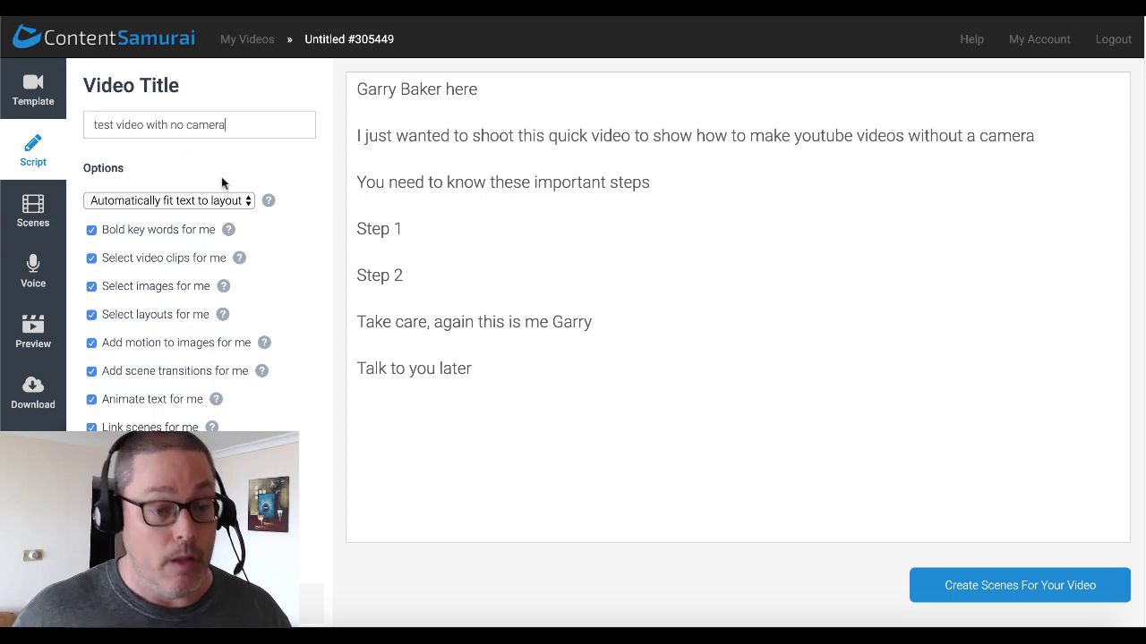
{"action": "left_click", "coordinate": [244, 202]}
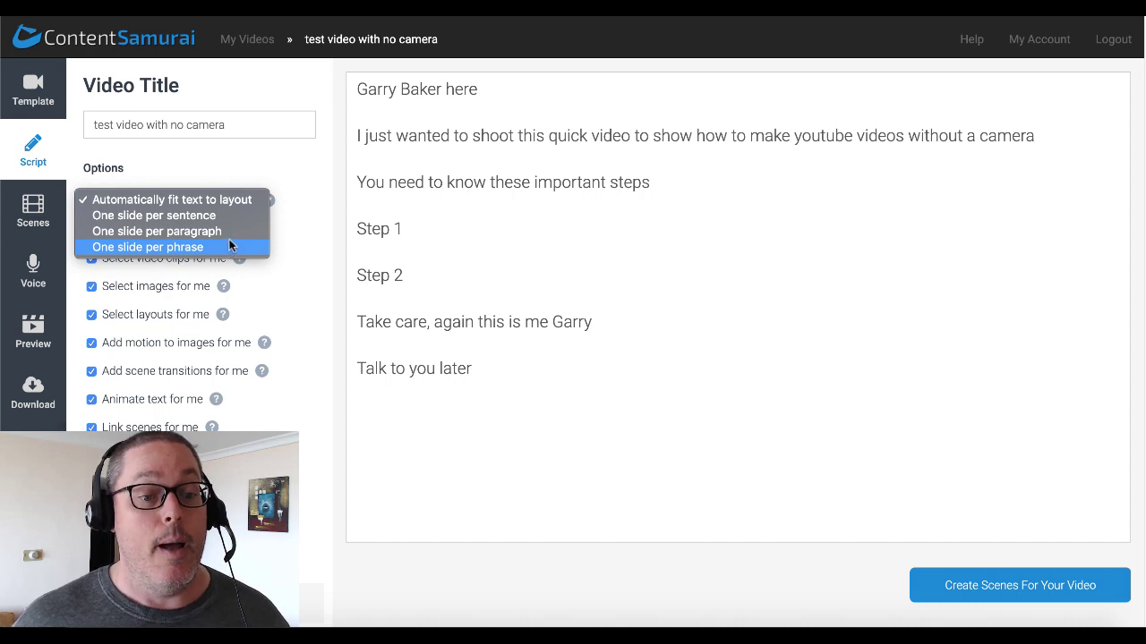
{"action": "left_click", "coordinate": [291, 213]}
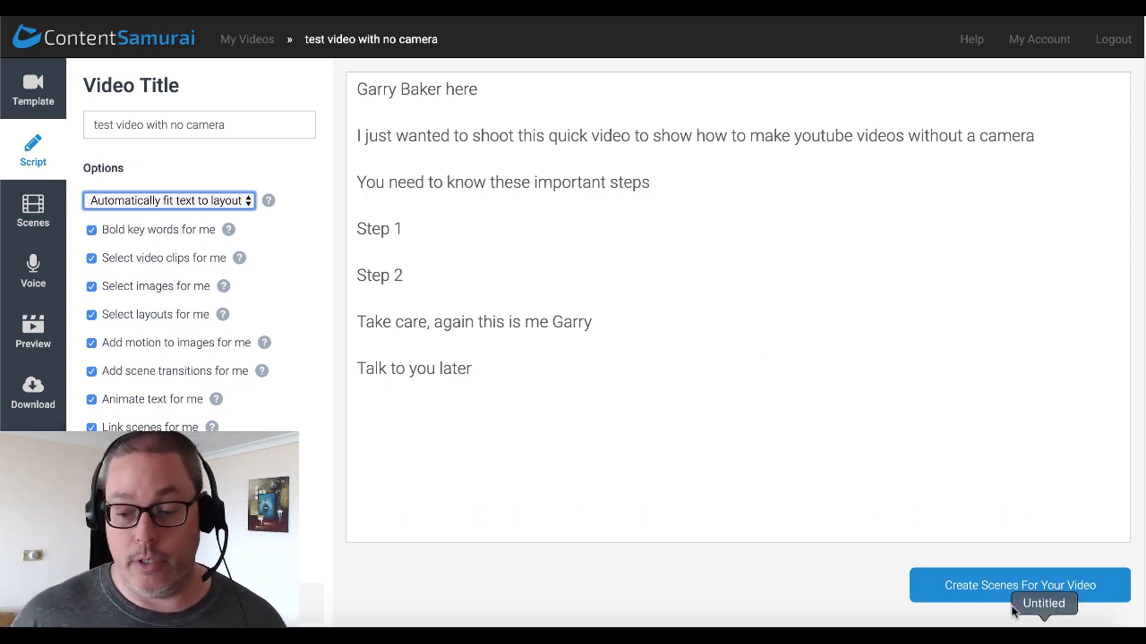
Generate the video's seven scenes from the pasted script
{"action": "left_click", "coordinate": [973, 591]}
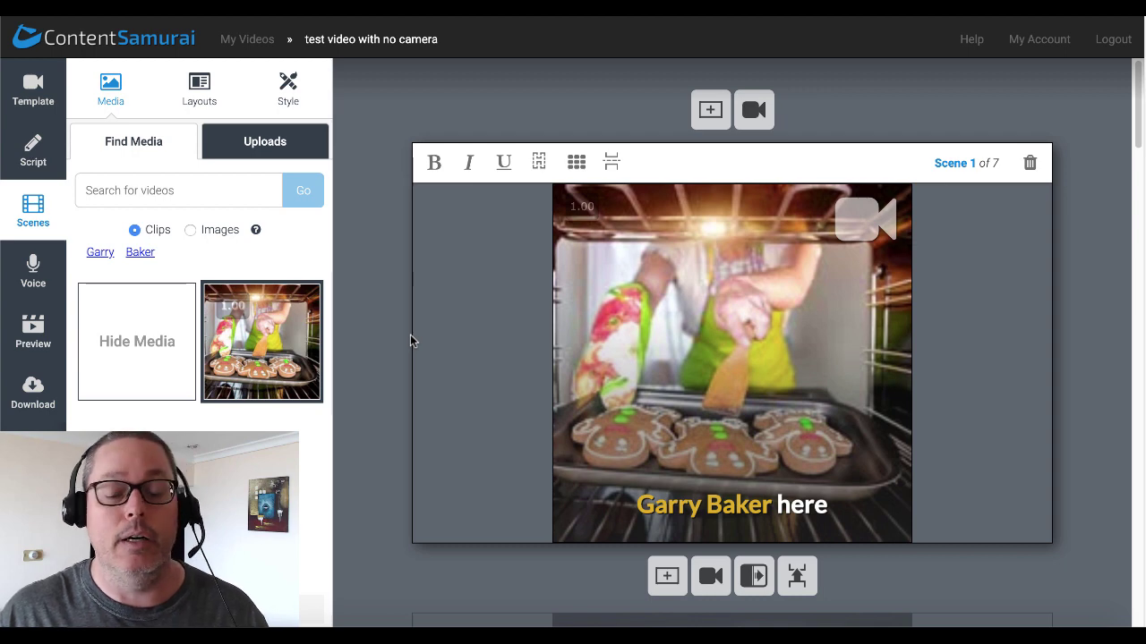
Use the uploaded headshot image as Scene 1's background instead of the baking clip
{"action": "left_click", "coordinate": [255, 149]}
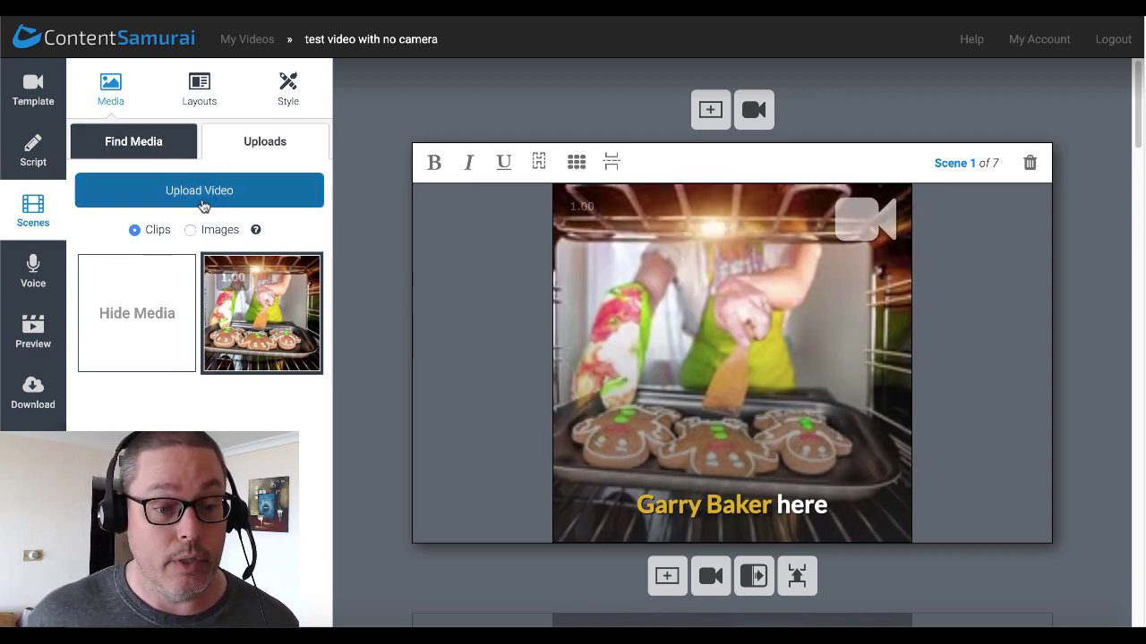
{"action": "left_click", "coordinate": [145, 145]}
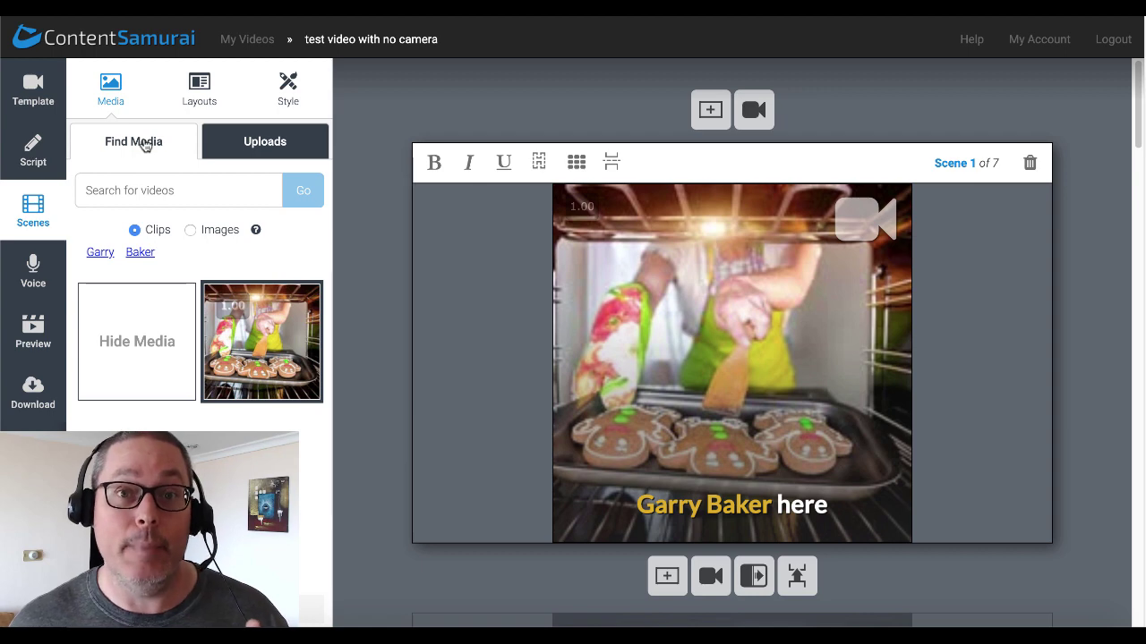
{"action": "left_click", "coordinate": [242, 143]}
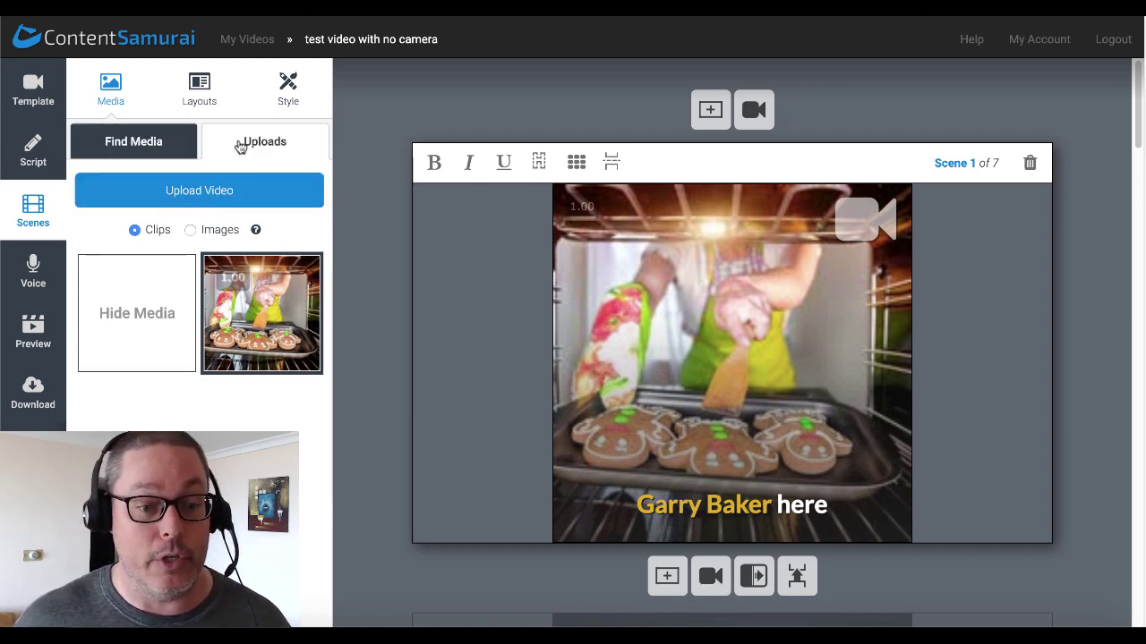
{"action": "left_click", "coordinate": [190, 231]}
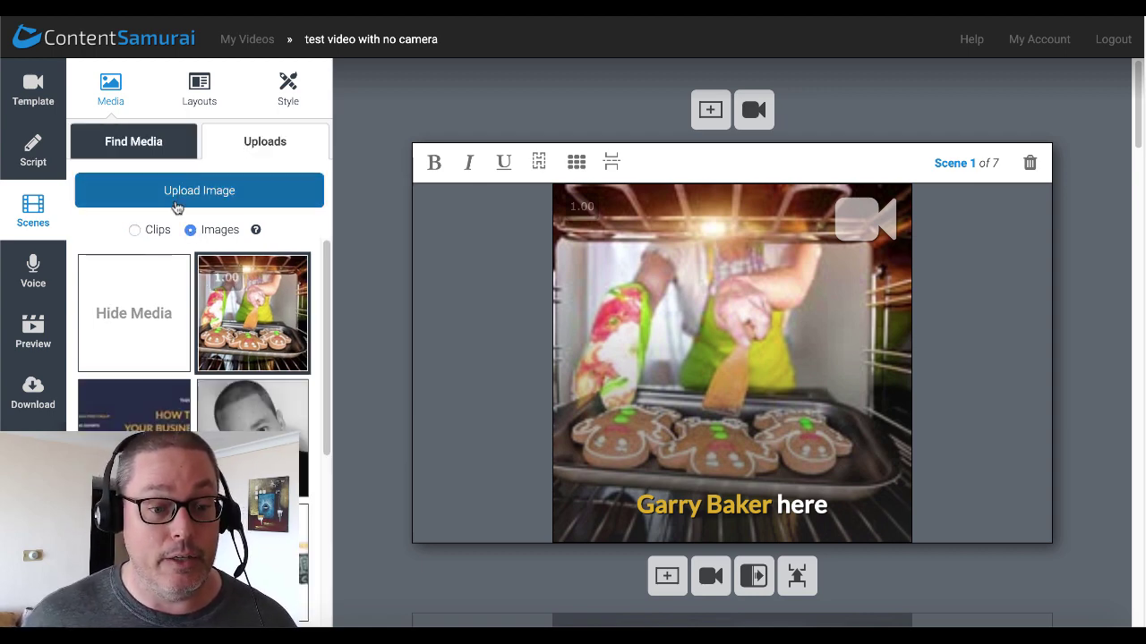
{"action": "left_click", "coordinate": [135, 231]}
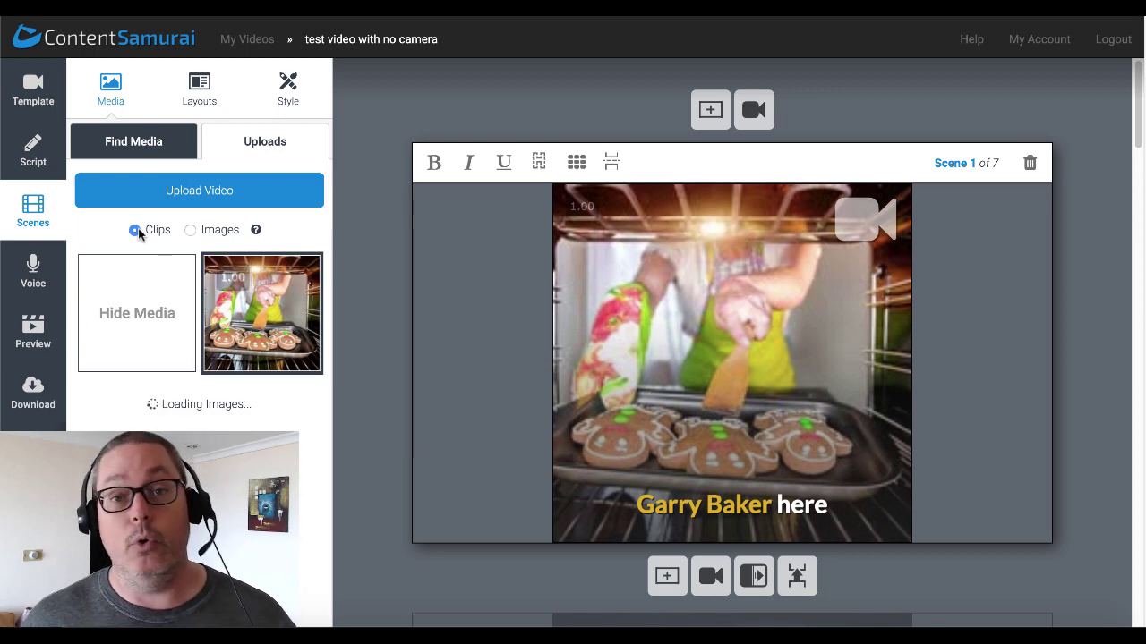
{"action": "left_click", "coordinate": [190, 231]}
{"action": "scroll", "coordinate": [191, 405], "scroll_direction": "down", "scroll_amount": 5}
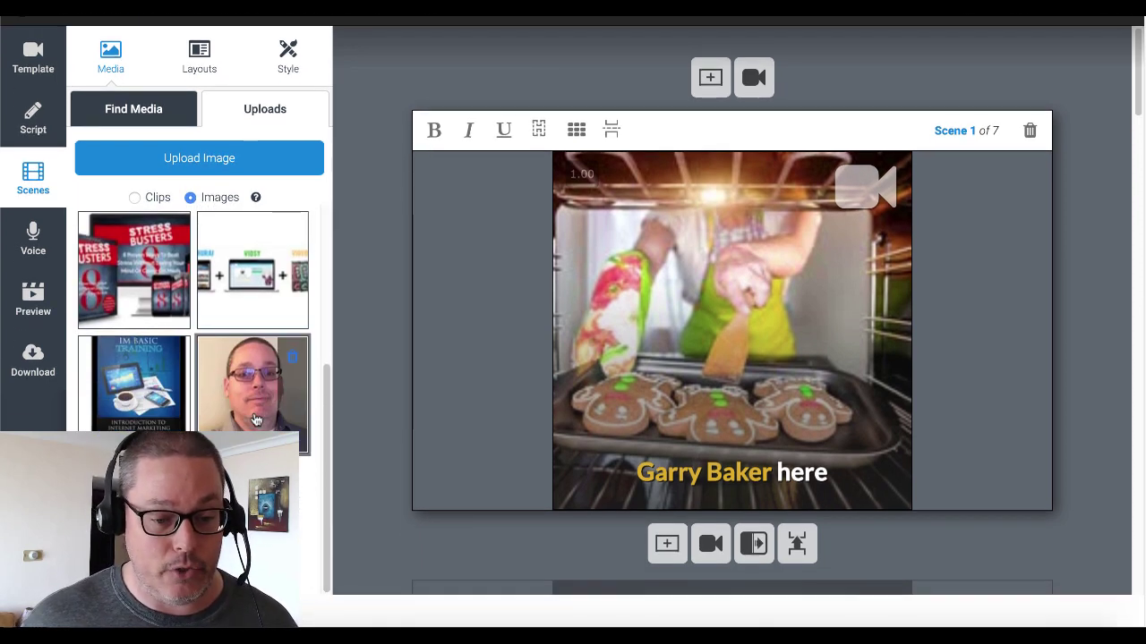
{"action": "left_click", "coordinate": [256, 420]}
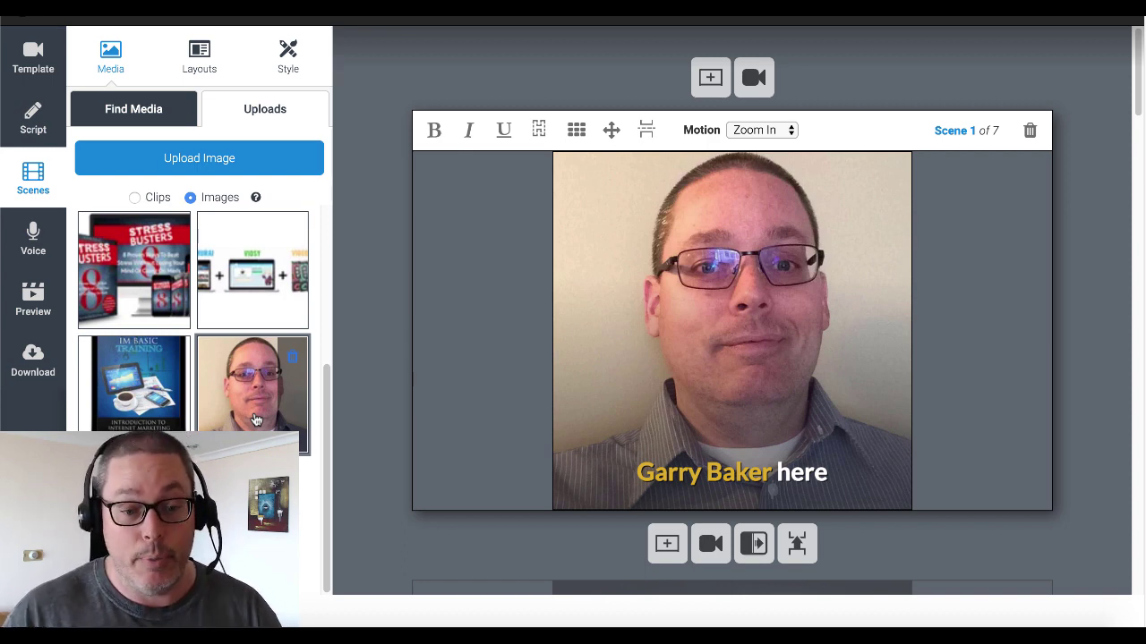
{"action": "left_click", "coordinate": [148, 114]}
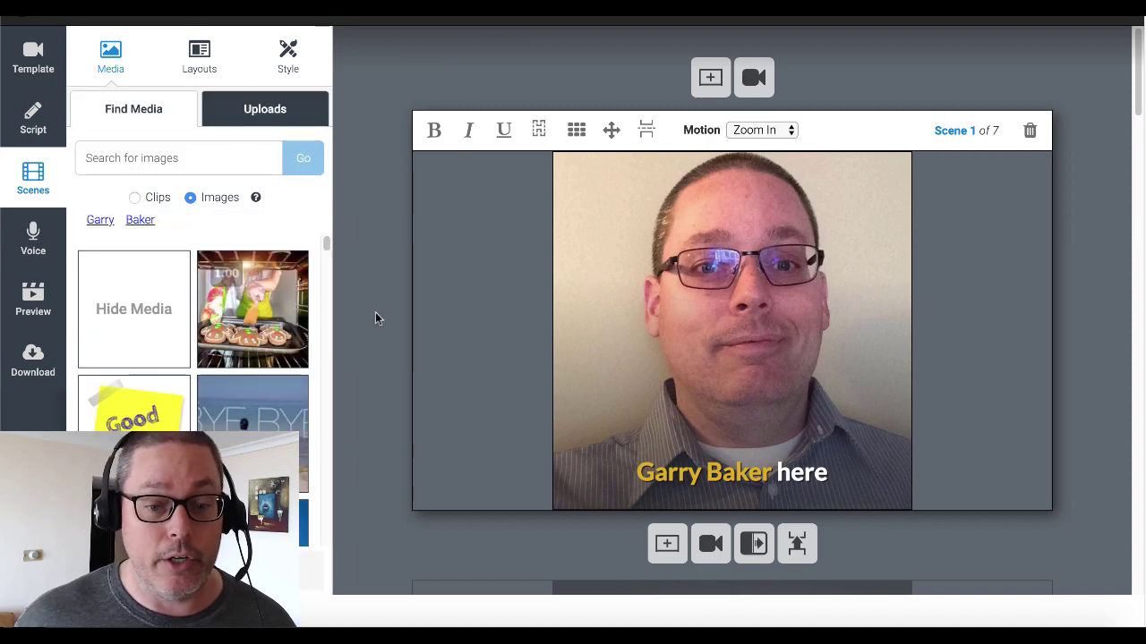
Replace Scene 3's skier image with a stair-climbing stock photo from the 'steps' search
{"action": "scroll", "coordinate": [375, 318], "scroll_direction": "down", "scroll_amount": 7}
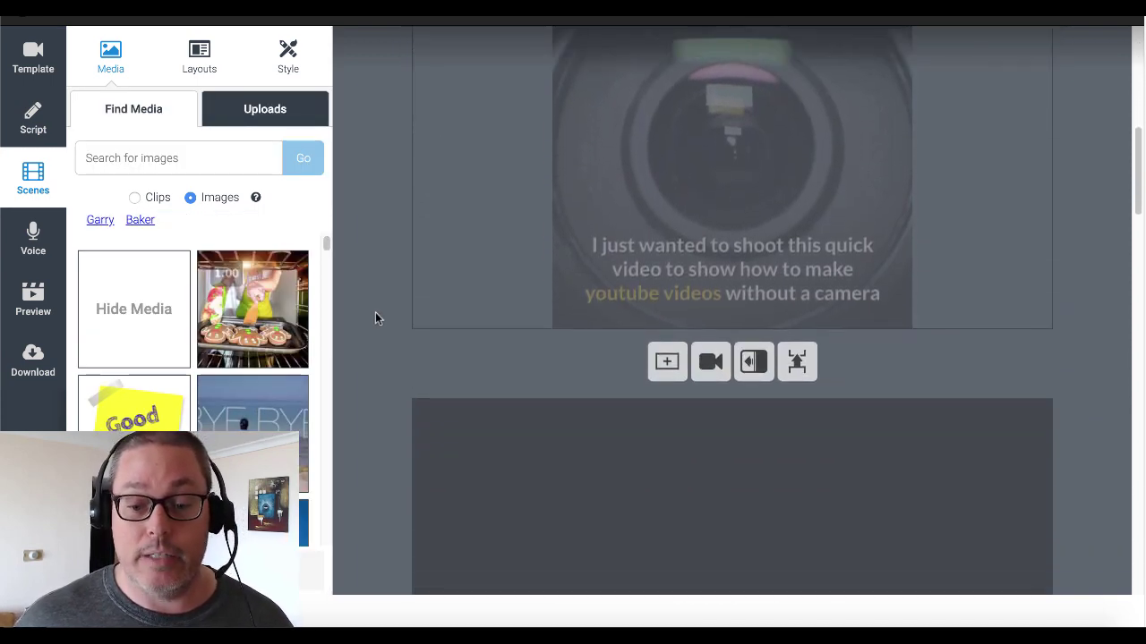
{"action": "scroll", "coordinate": [375, 318], "scroll_direction": "down", "scroll_amount": 3}
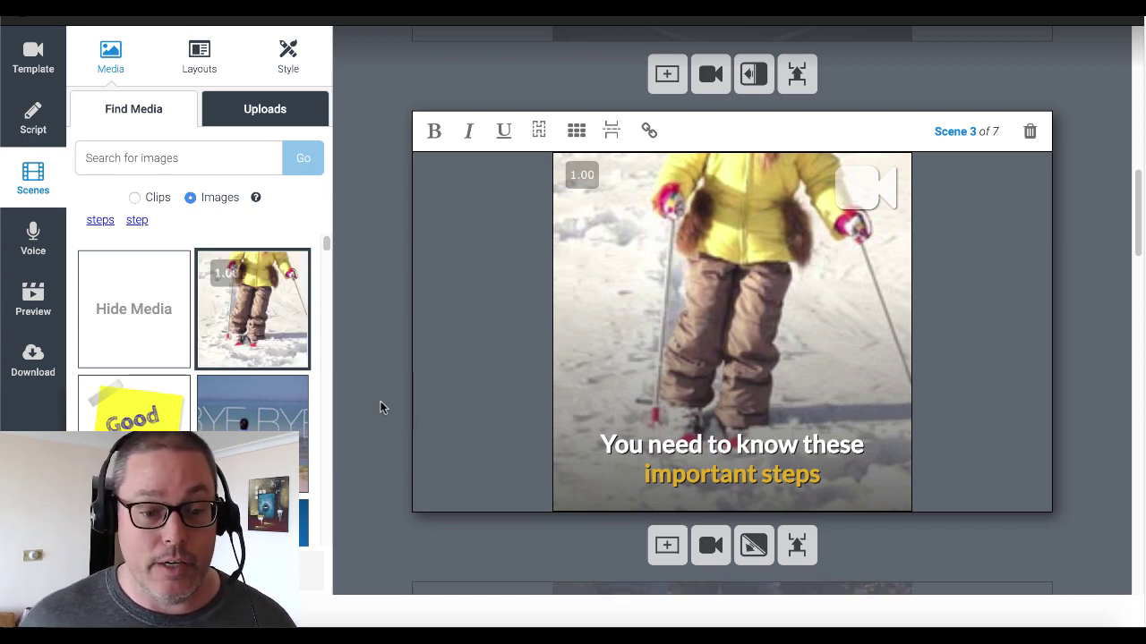
{"action": "left_click", "coordinate": [101, 220]}
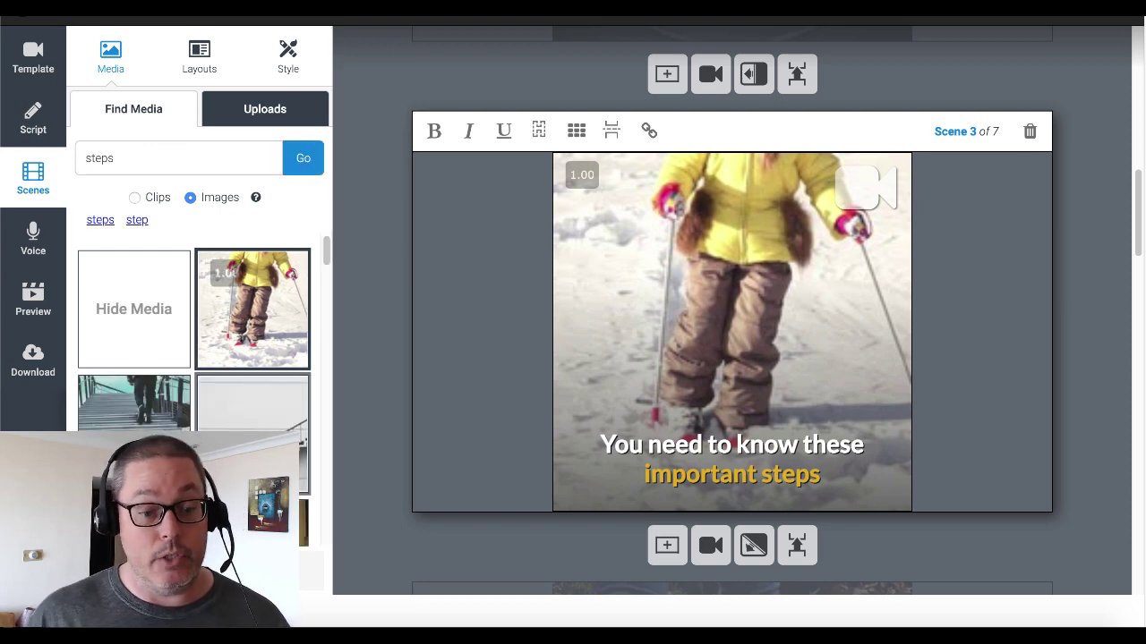
{"action": "left_click", "coordinate": [134, 401]}
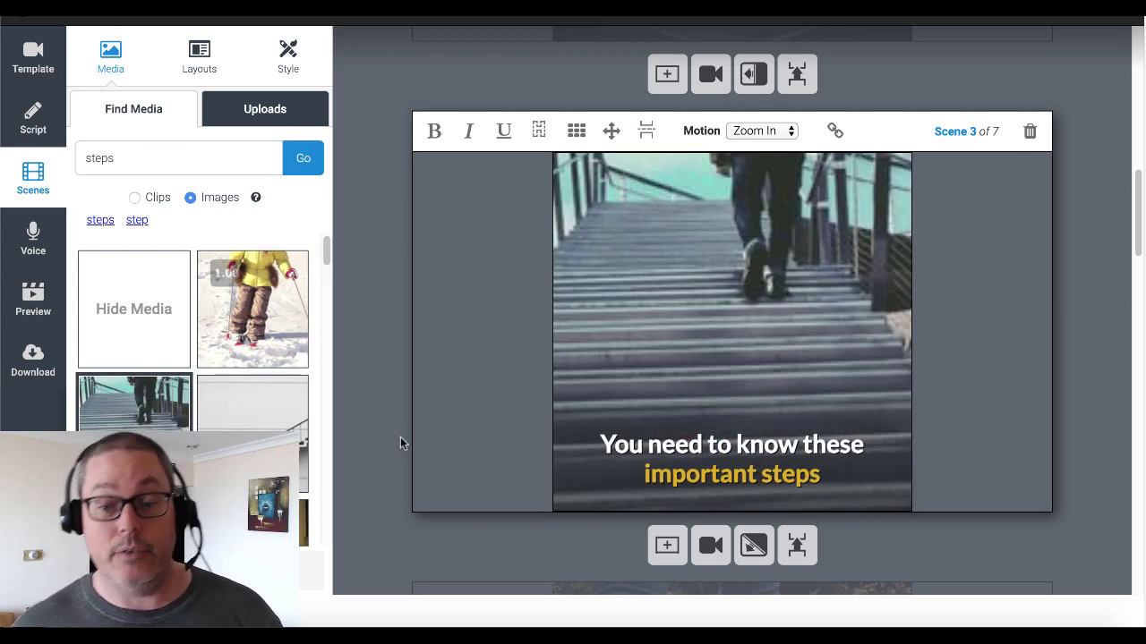
{"action": "scroll", "coordinate": [371, 422], "scroll_direction": "down", "scroll_amount": 5}
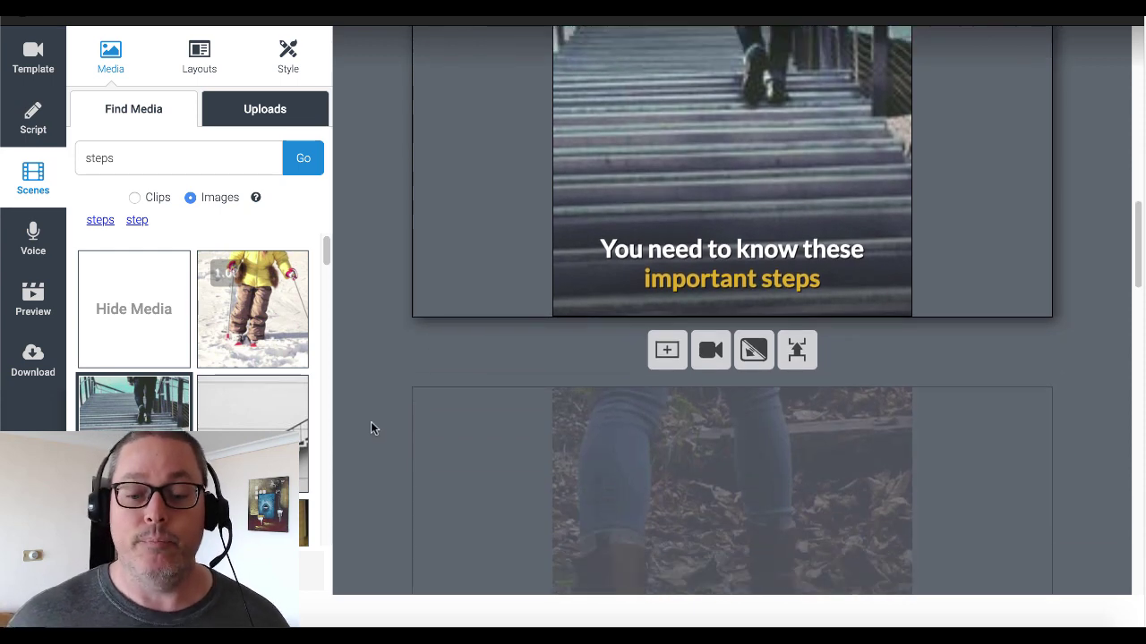
{"action": "scroll", "coordinate": [370, 421], "scroll_direction": "down", "scroll_amount": 6}
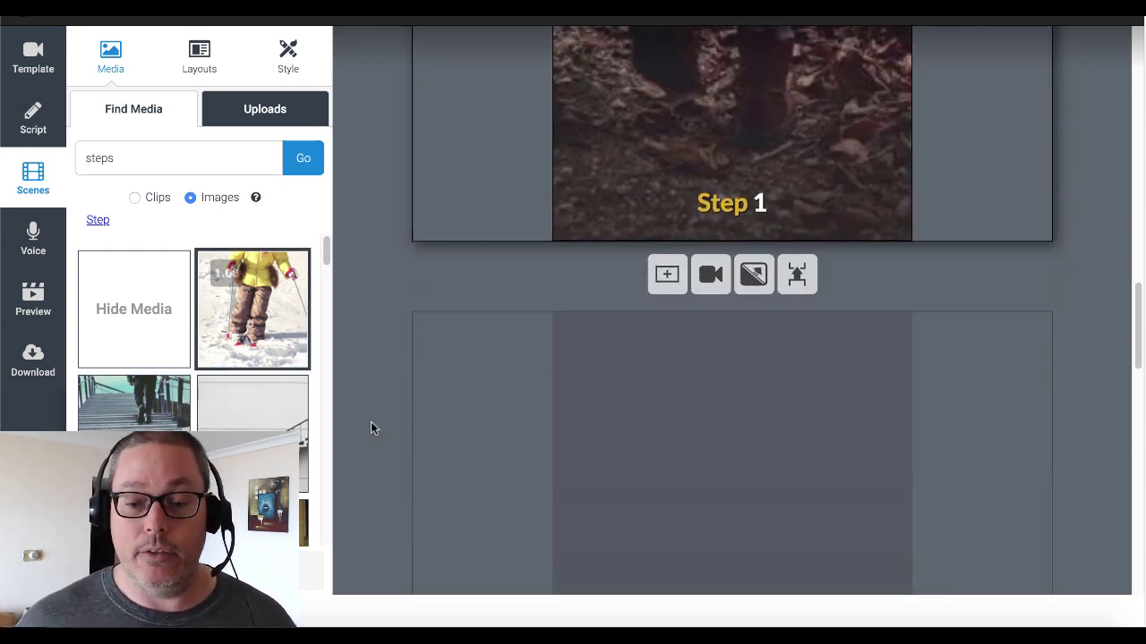
{"action": "scroll", "coordinate": [371, 421], "scroll_direction": "down", "scroll_amount": 5}
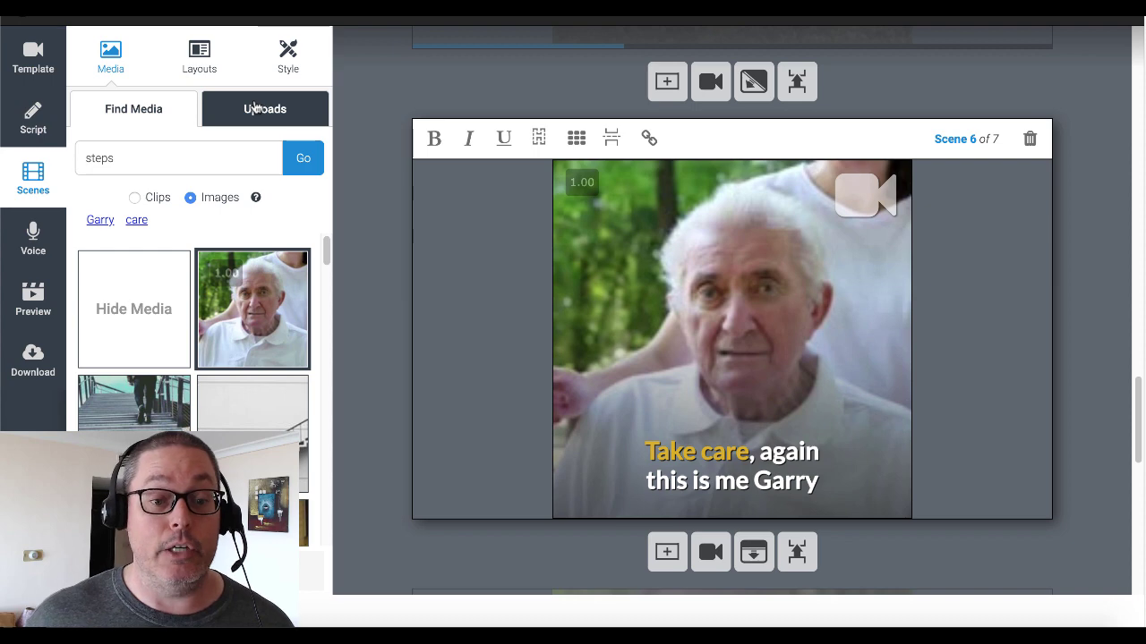
Use the uploaded headshot photo for Scene 6 instead of the elderly man image
{"action": "left_click", "coordinate": [255, 107]}
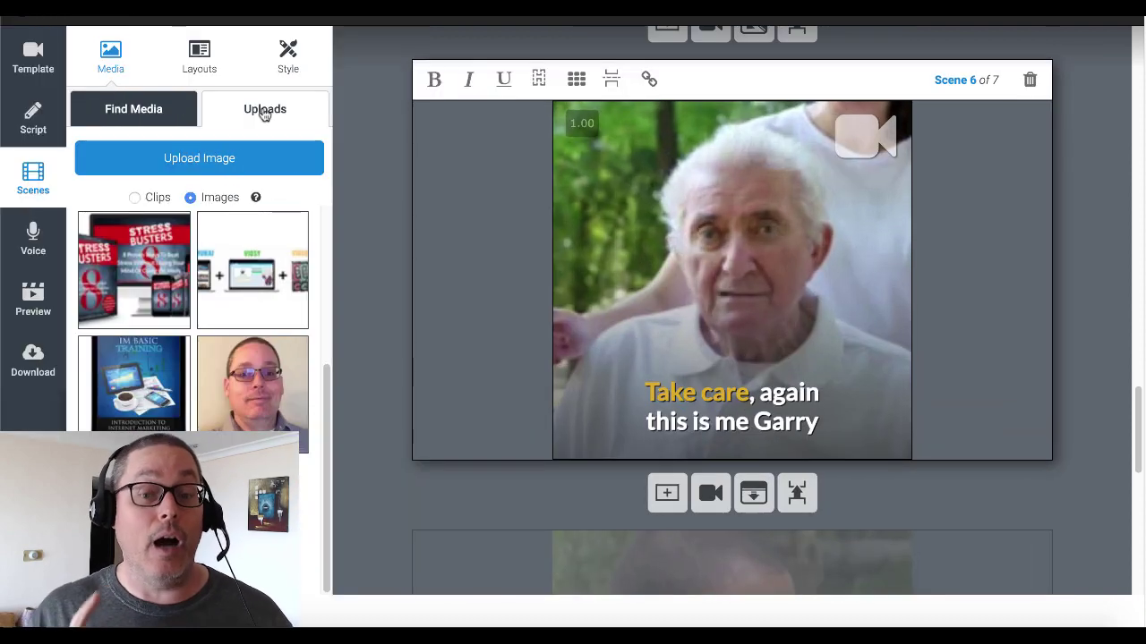
{"action": "left_click", "coordinate": [267, 400]}
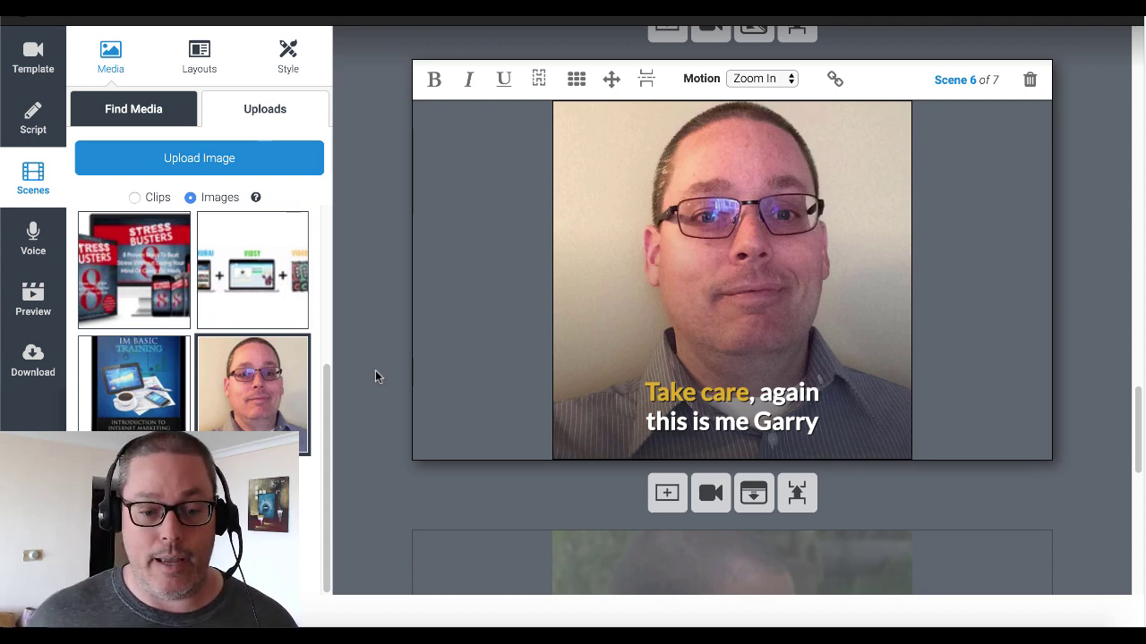
{"action": "scroll", "coordinate": [380, 380], "scroll_direction": "down", "scroll_amount": 1}
{"action": "scroll", "coordinate": [380, 377], "scroll_direction": "down", "scroll_amount": 3}
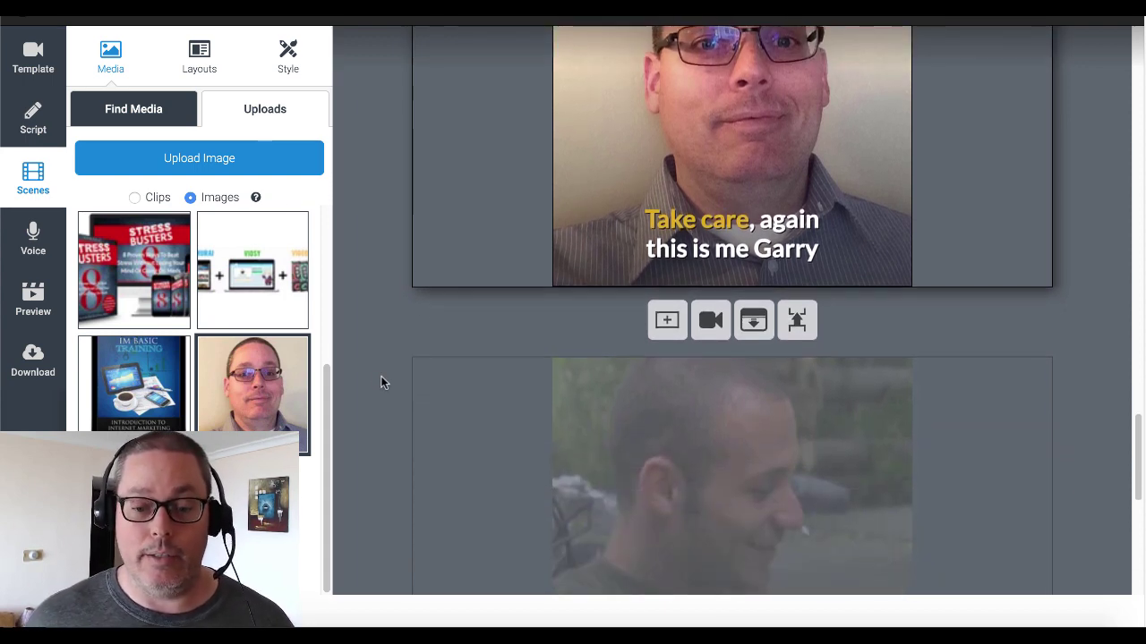
Search stock media for 'goodbye' for the final scene
{"action": "left_click", "coordinate": [704, 376]}
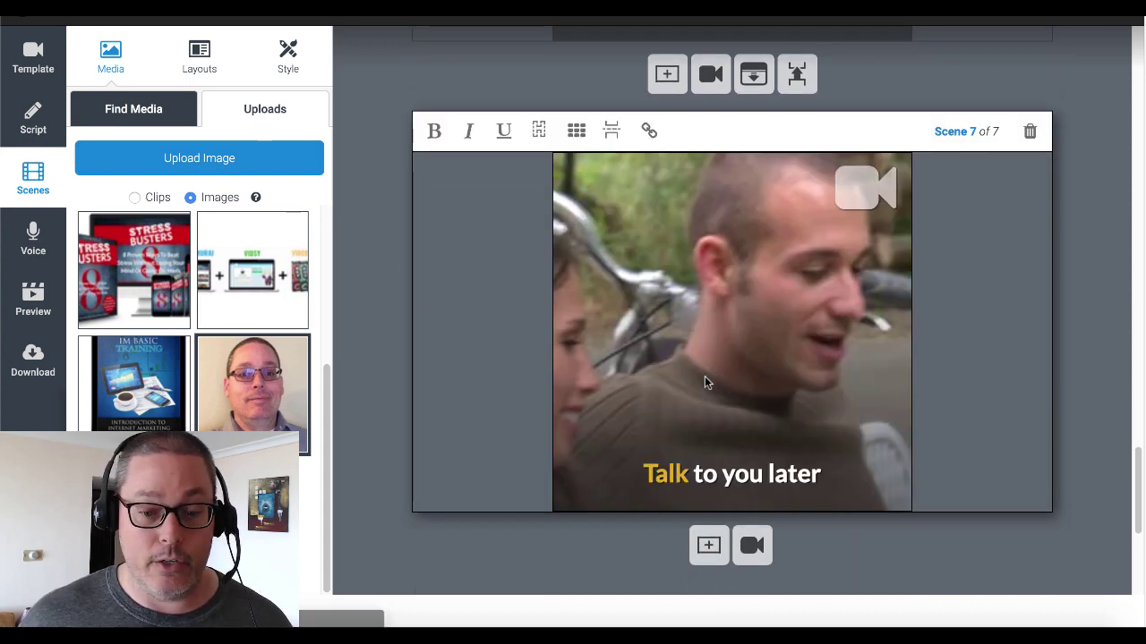
{"action": "left_click", "coordinate": [160, 109]}
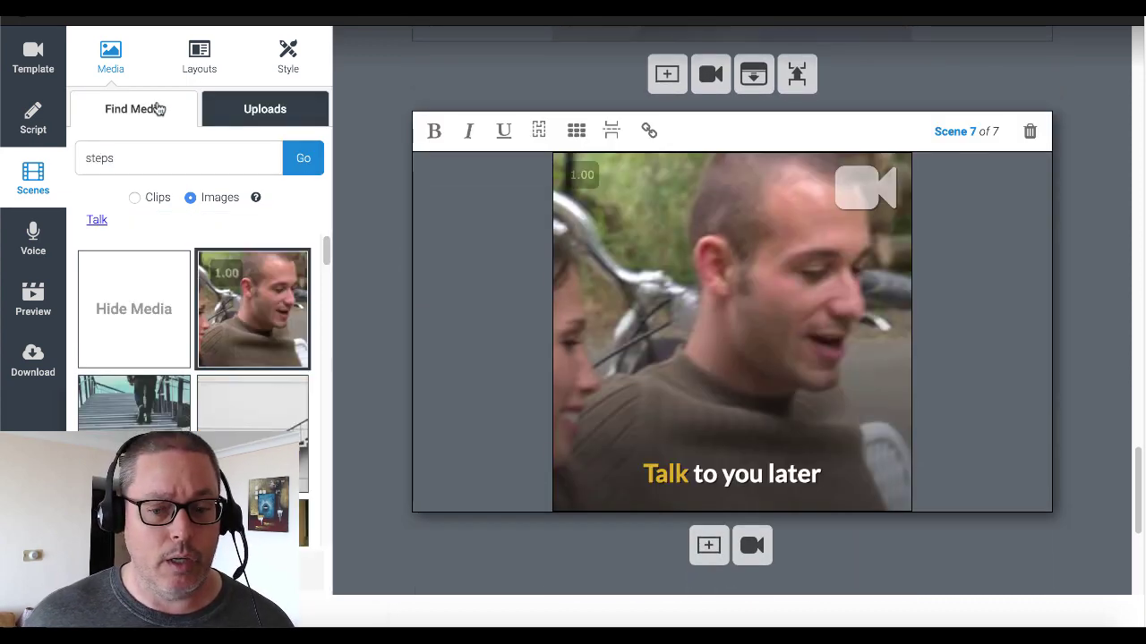
{"action": "double_click", "coordinate": [108, 161]}
{"action": "type", "text": "b"}
{"action": "key", "text": "BackSpace"}
{"action": "type", "text": "goodbye"}
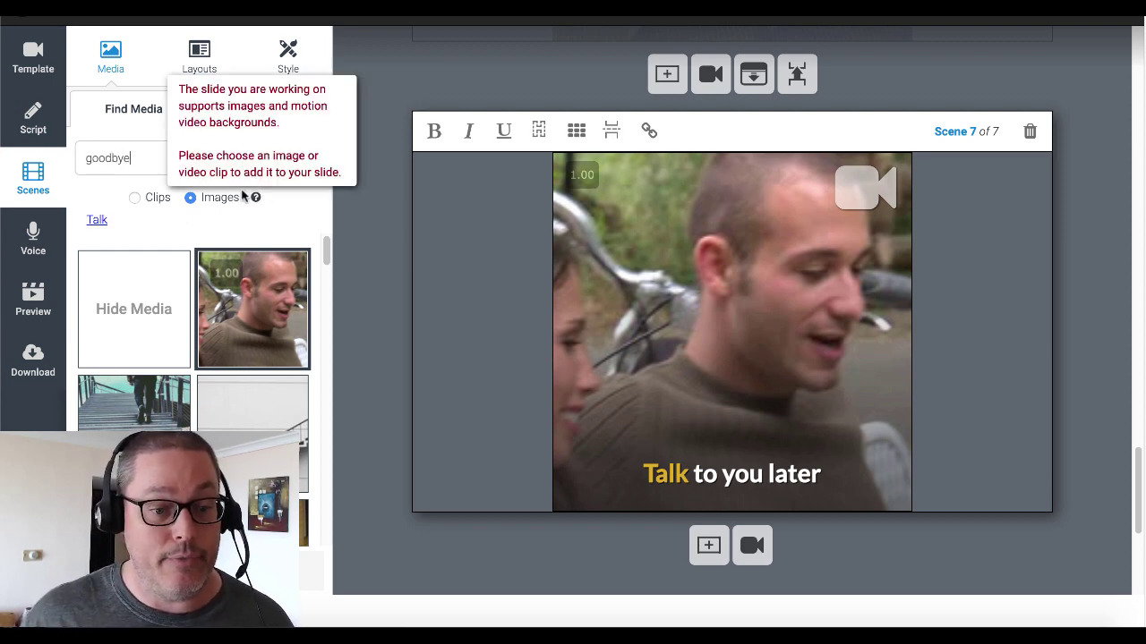
Set the 'Have a blessed week GOODBYE' clip as Scene 7's background
{"action": "left_click", "coordinate": [135, 198]}
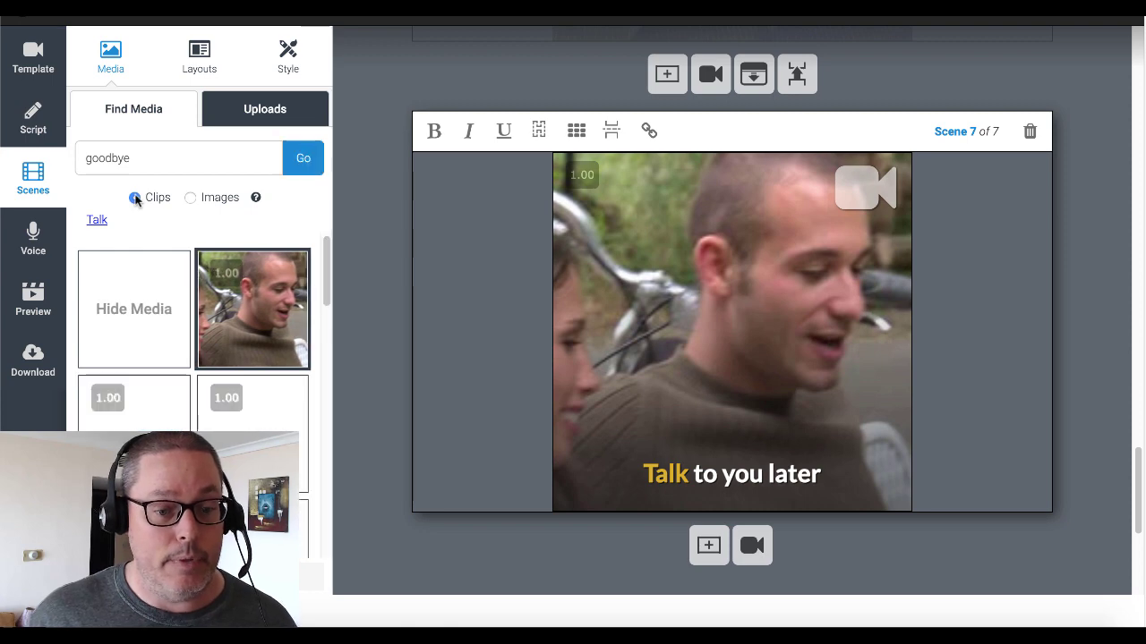
{"action": "scroll", "coordinate": [253, 359], "scroll_direction": "down", "scroll_amount": 5}
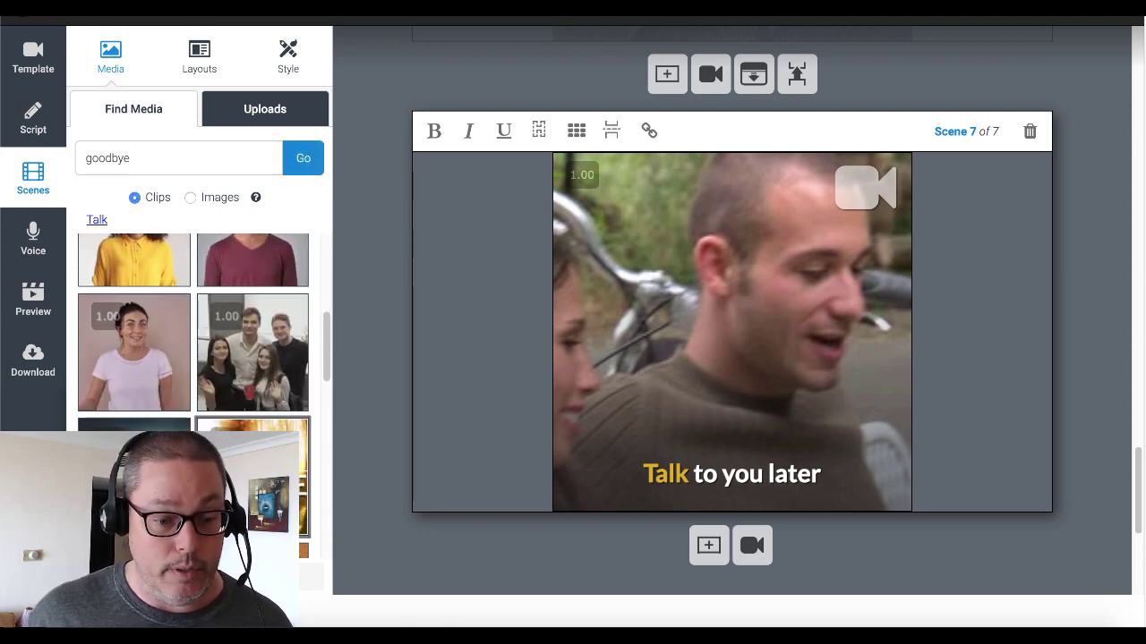
{"action": "scroll", "coordinate": [253, 380], "scroll_direction": "down", "scroll_amount": 3}
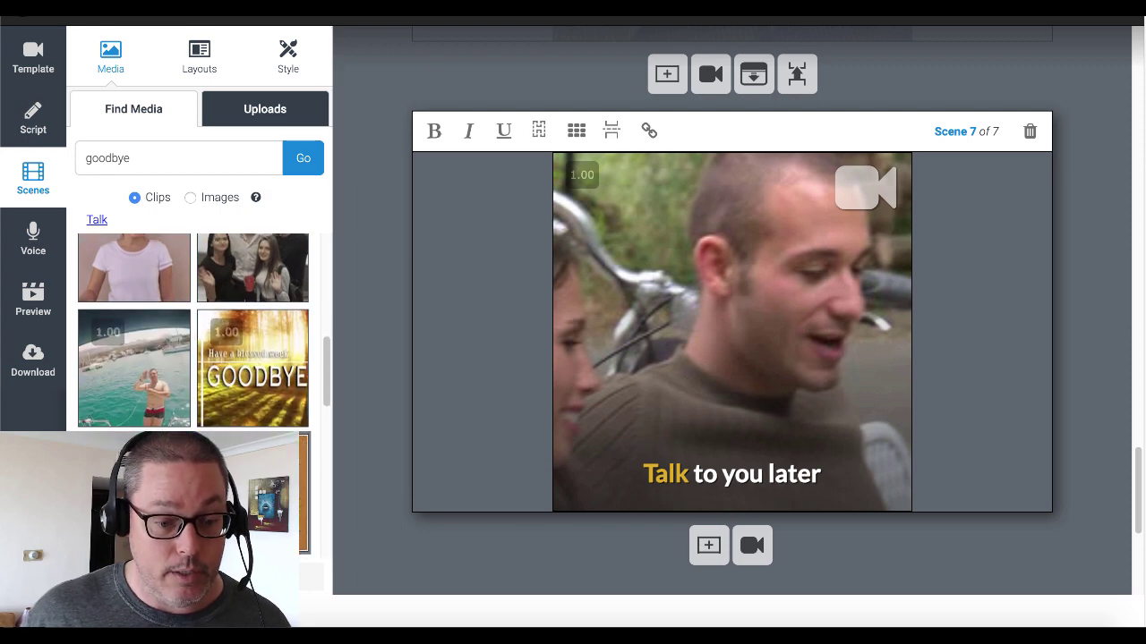
{"action": "scroll", "coordinate": [252, 376], "scroll_direction": "up", "scroll_amount": 2}
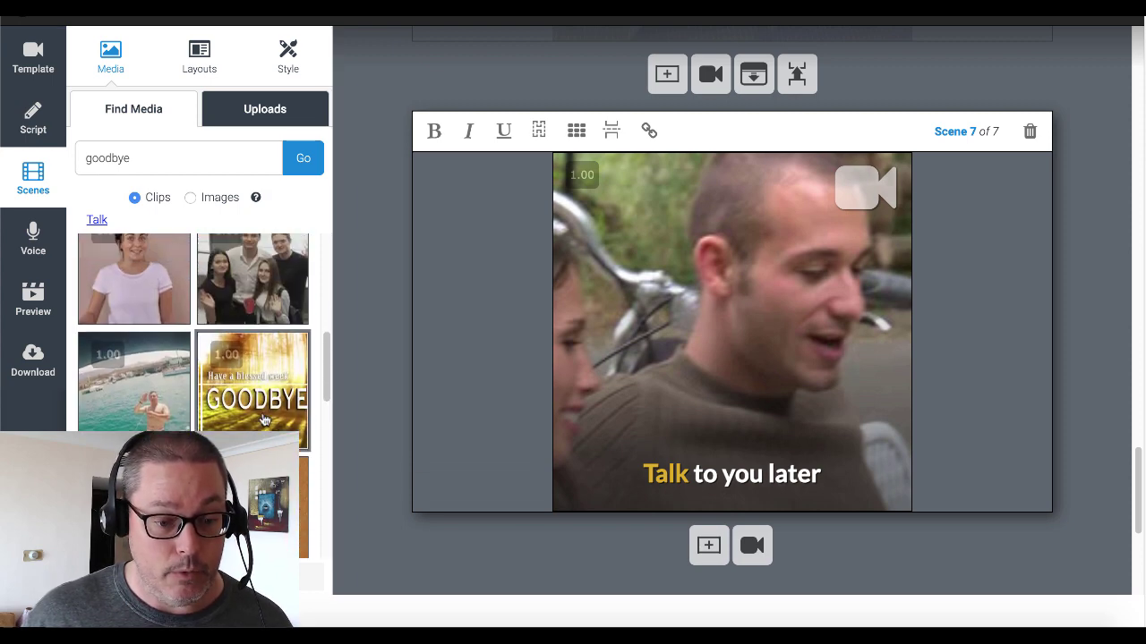
{"action": "left_click", "coordinate": [253, 391]}
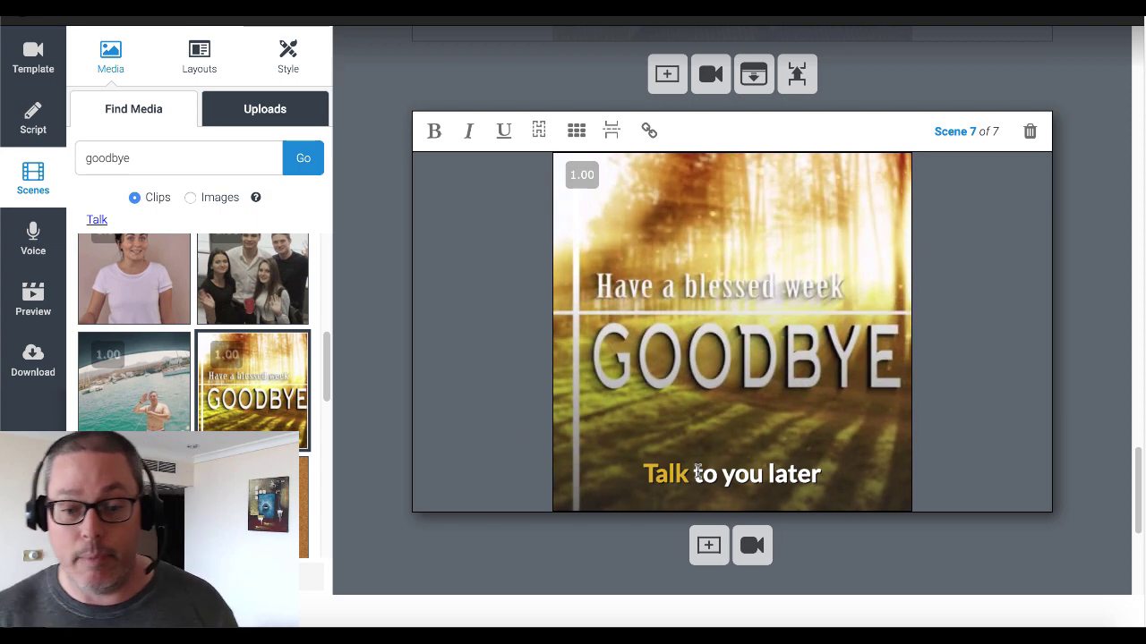
{"action": "scroll", "coordinate": [385, 462], "scroll_direction": "down", "scroll_amount": 2}
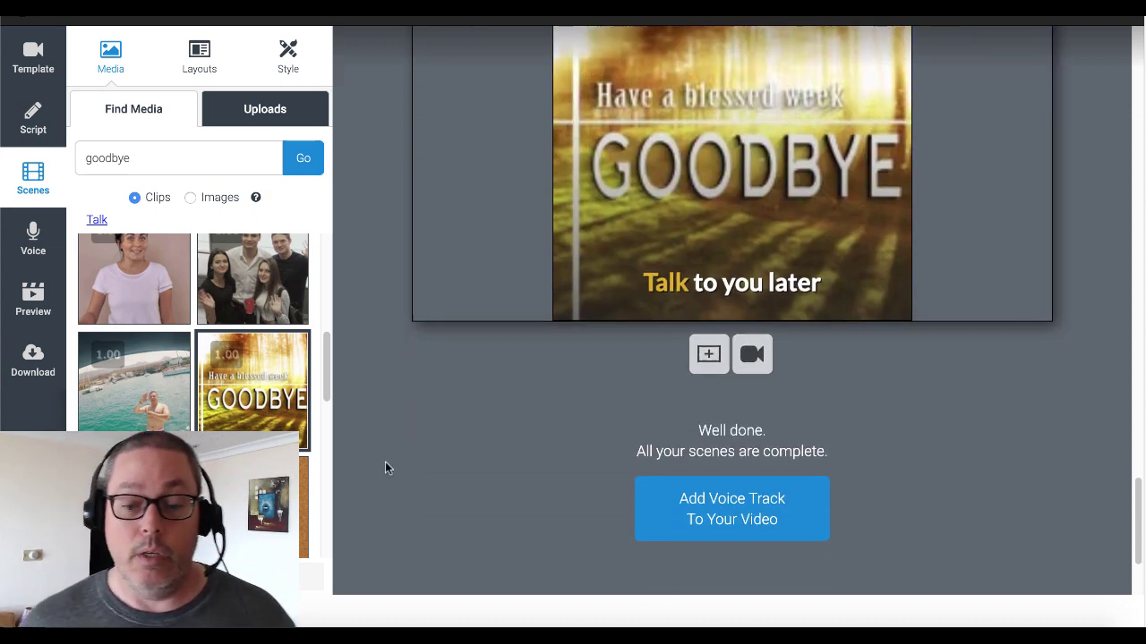
{"action": "left_click", "coordinate": [191, 197]}
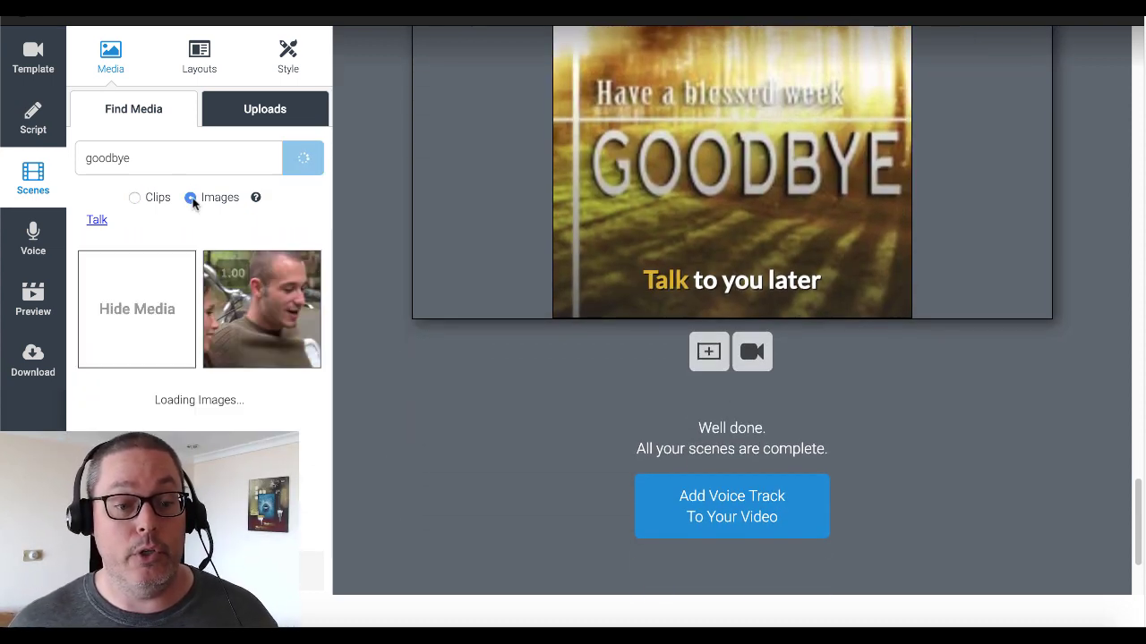
{"action": "left_click", "coordinate": [135, 198]}
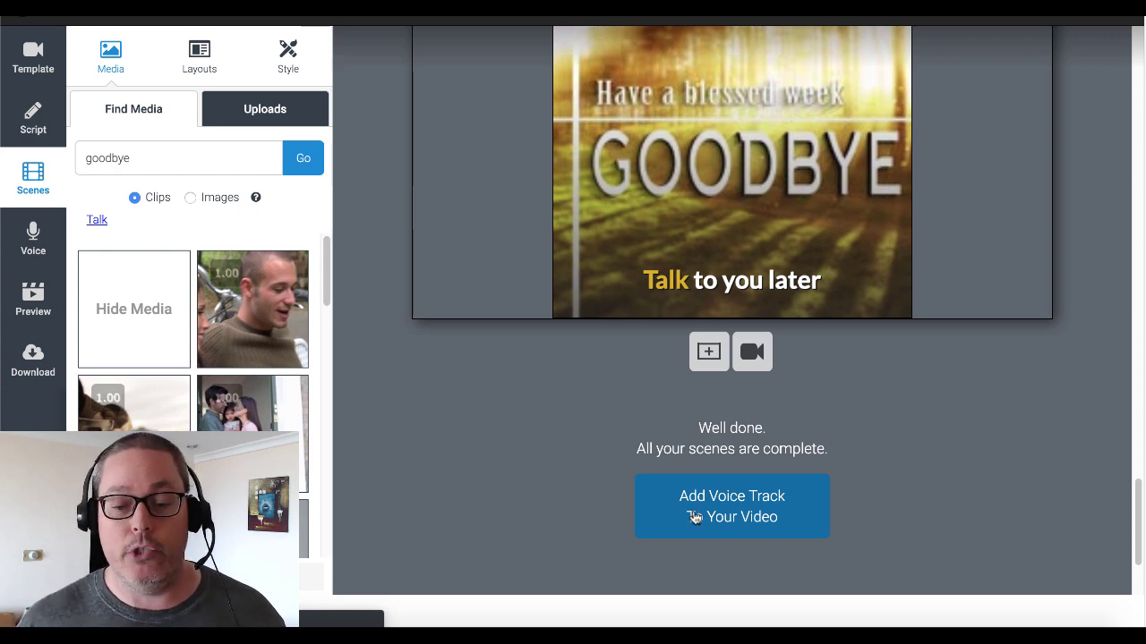
Move to the Voice step, choose Auto-voice, and keep Kate as the voice
{"action": "left_click", "coordinate": [695, 517]}
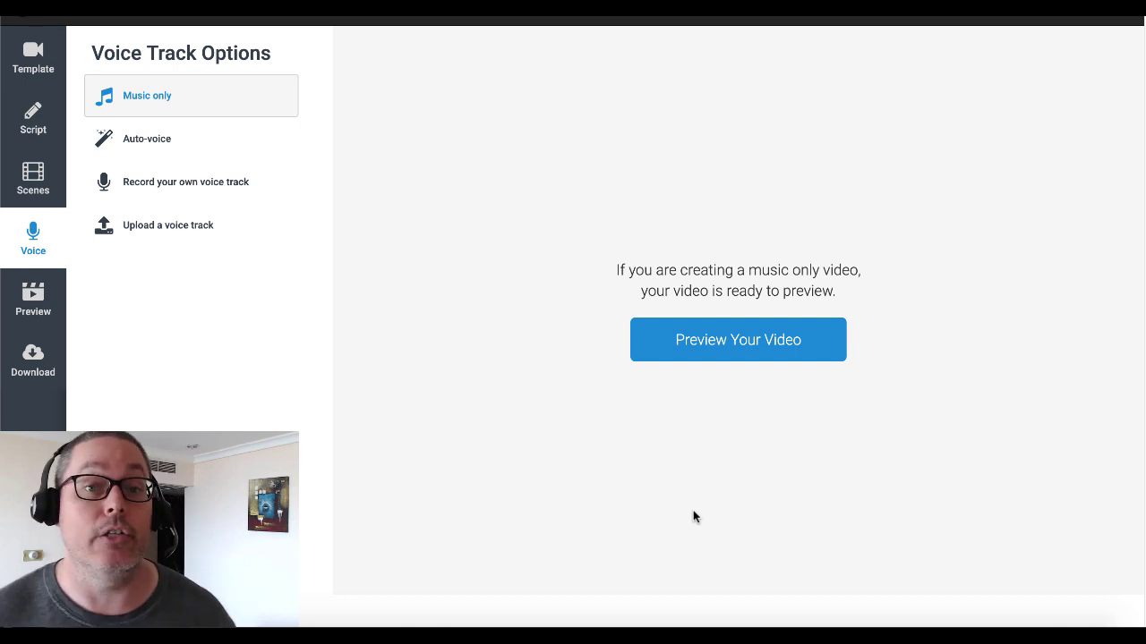
{"action": "left_click", "coordinate": [170, 143]}
{"action": "left_click", "coordinate": [567, 277]}
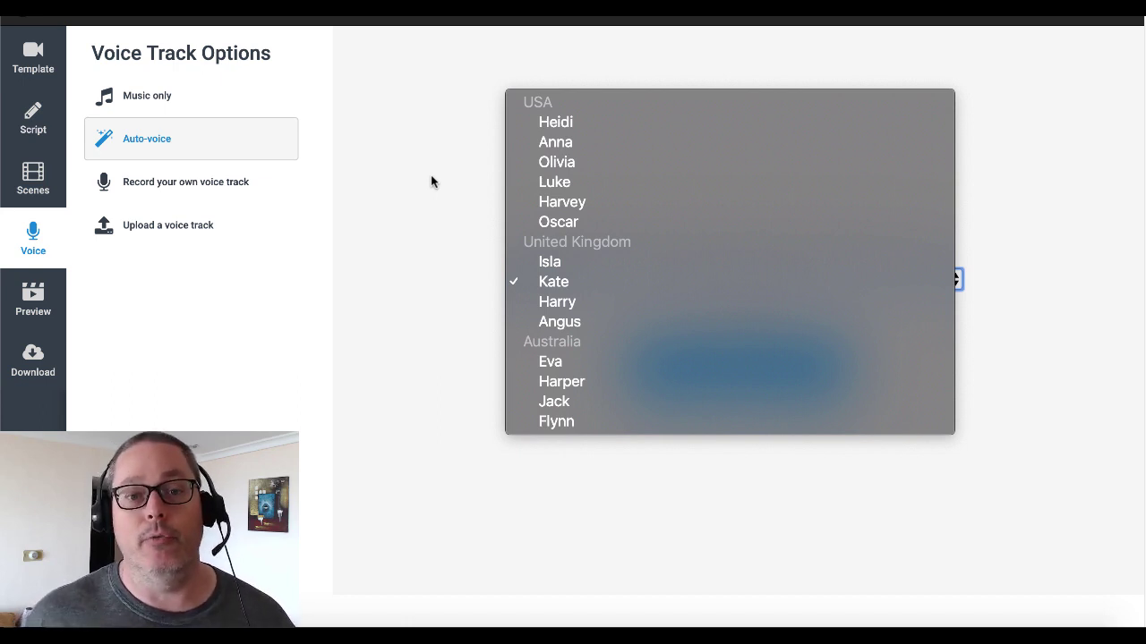
{"action": "left_click", "coordinate": [438, 294]}
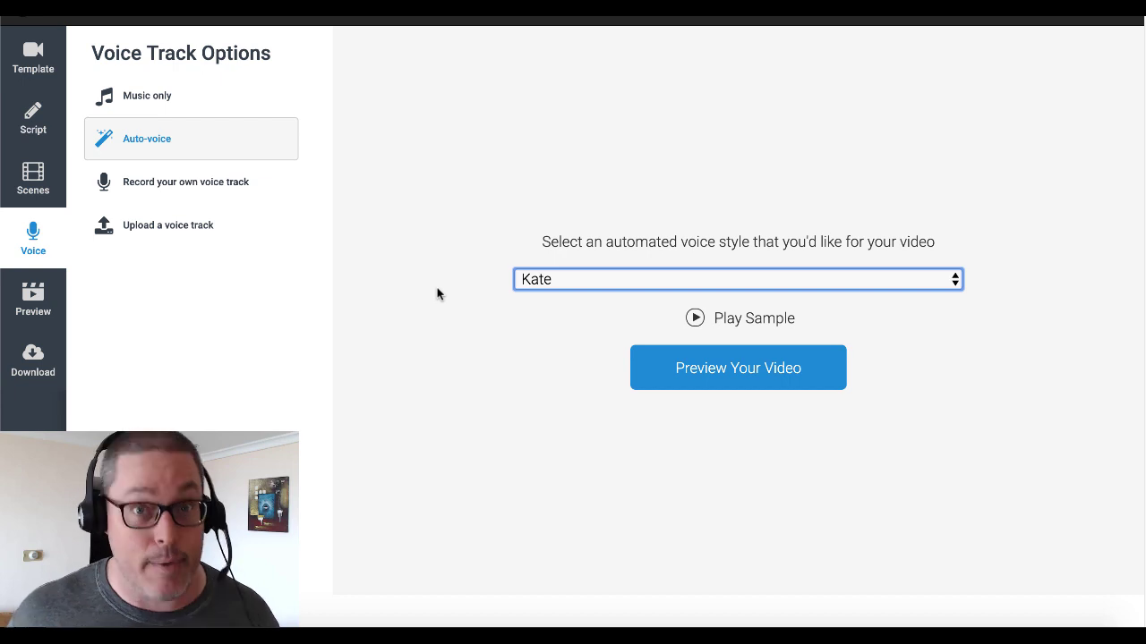
Choose 'Record your own voice track', splitting the script into 7 sentences
{"action": "left_click", "coordinate": [143, 183]}
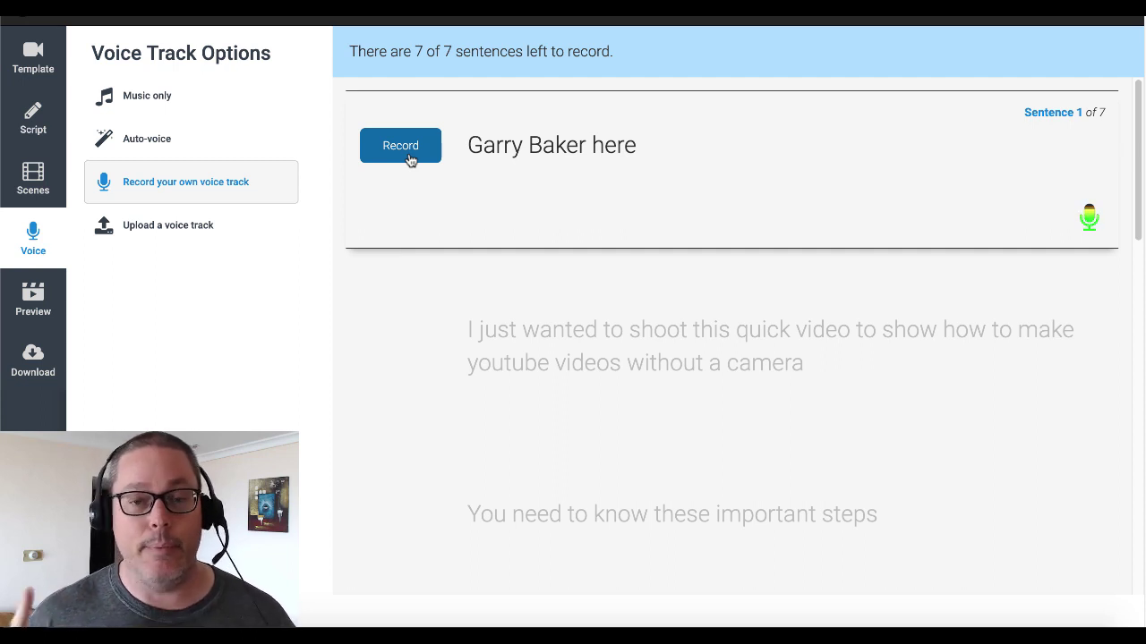
Pick 'Upload a voice track' in Voice Track Options to show the audio drop area
{"action": "left_click", "coordinate": [199, 225]}
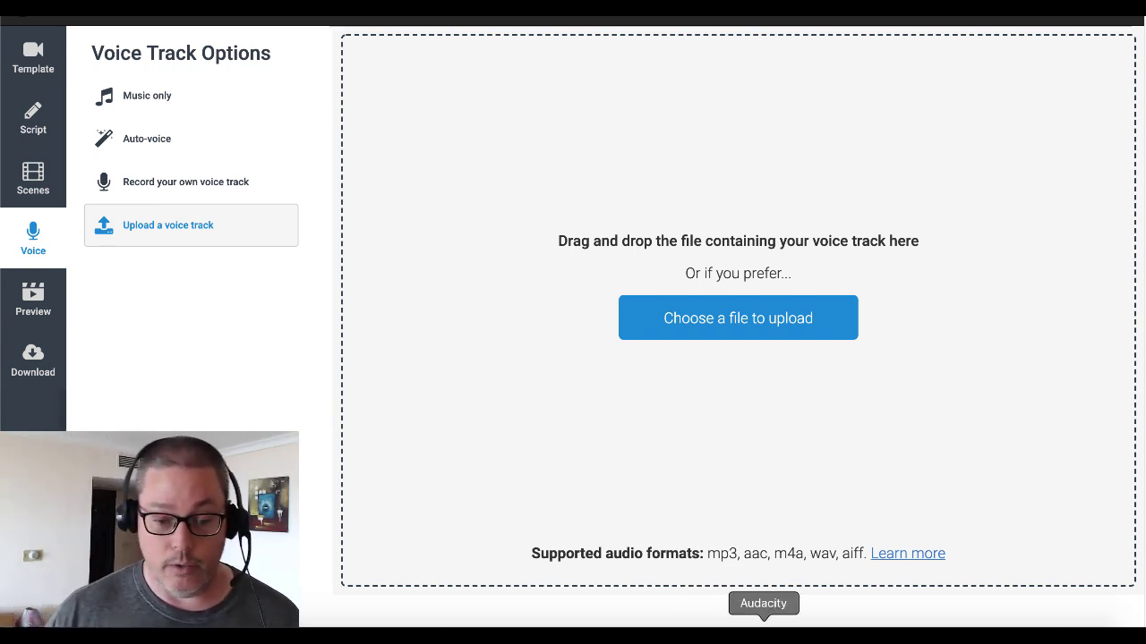
Bring Audacity from the Dock in front of the voice-upload page
{"action": "left_click", "coordinate": [763, 628]}
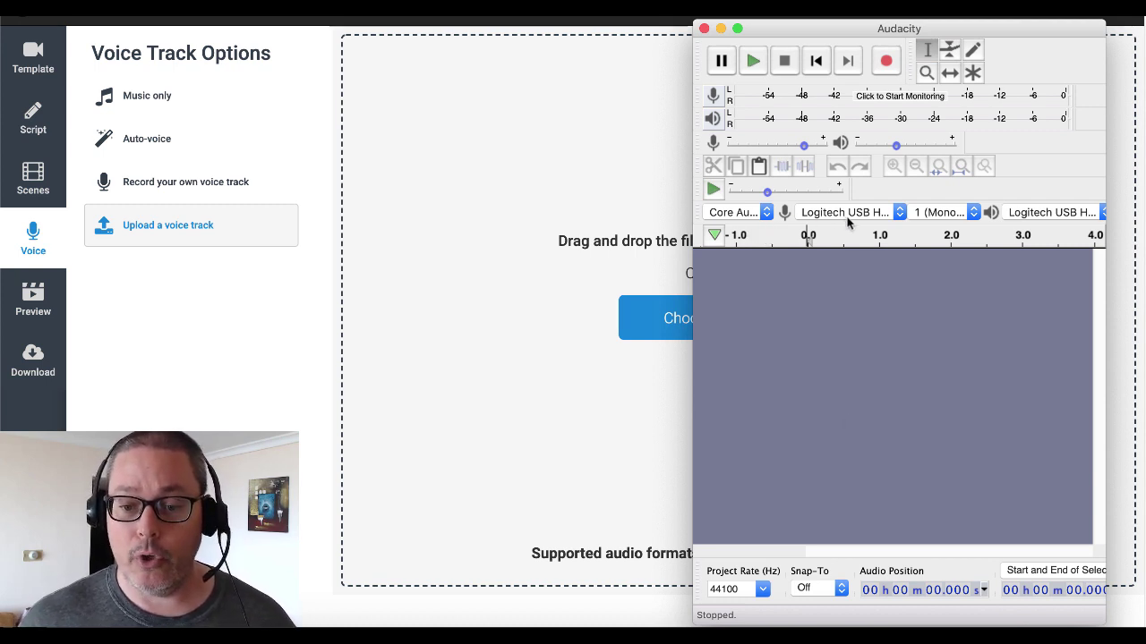
{"action": "left_click", "coordinate": [897, 215]}
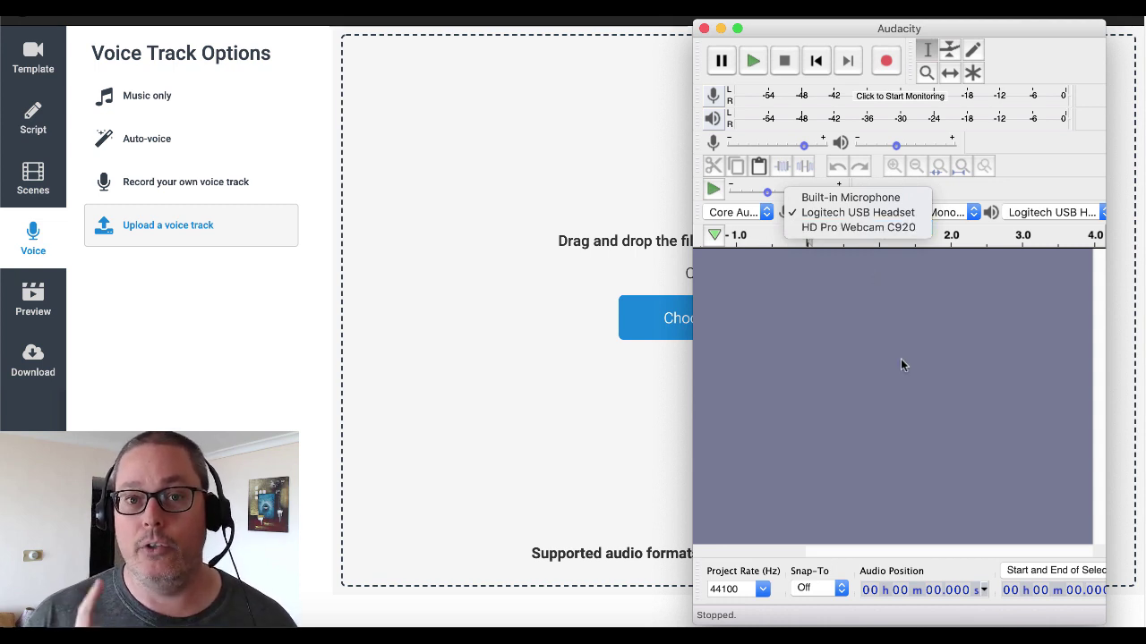
{"action": "left_click", "coordinate": [851, 213]}
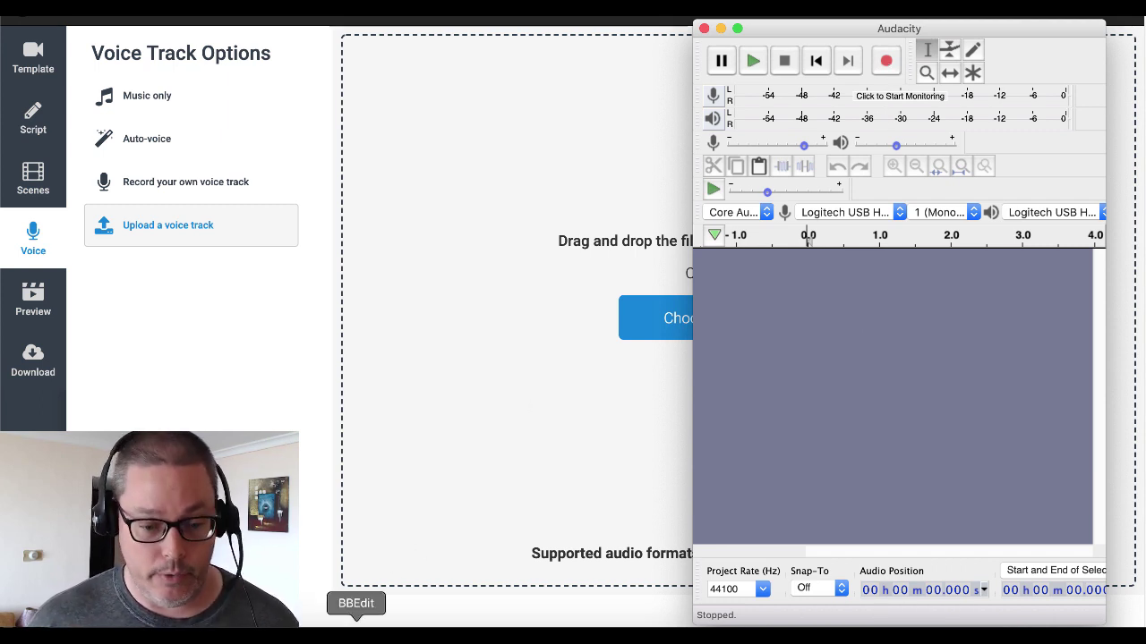
Show BBEdit's untitled text 17 script and shift Audacity right so the script stays readable
{"action": "left_click", "coordinate": [355, 626]}
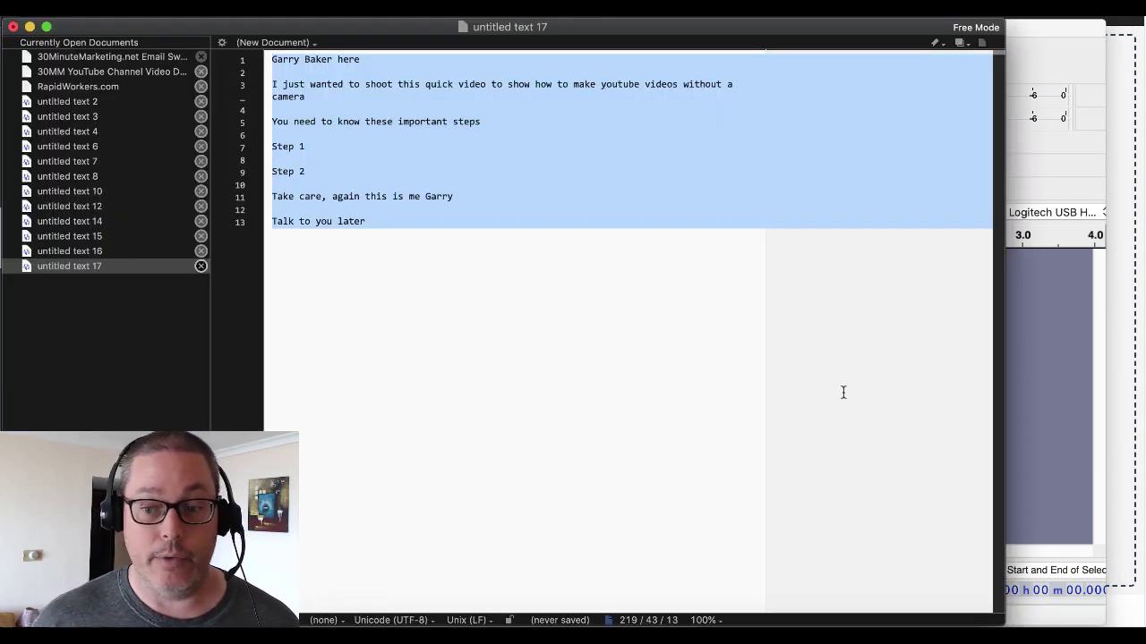
{"action": "left_click", "coordinate": [1016, 352]}
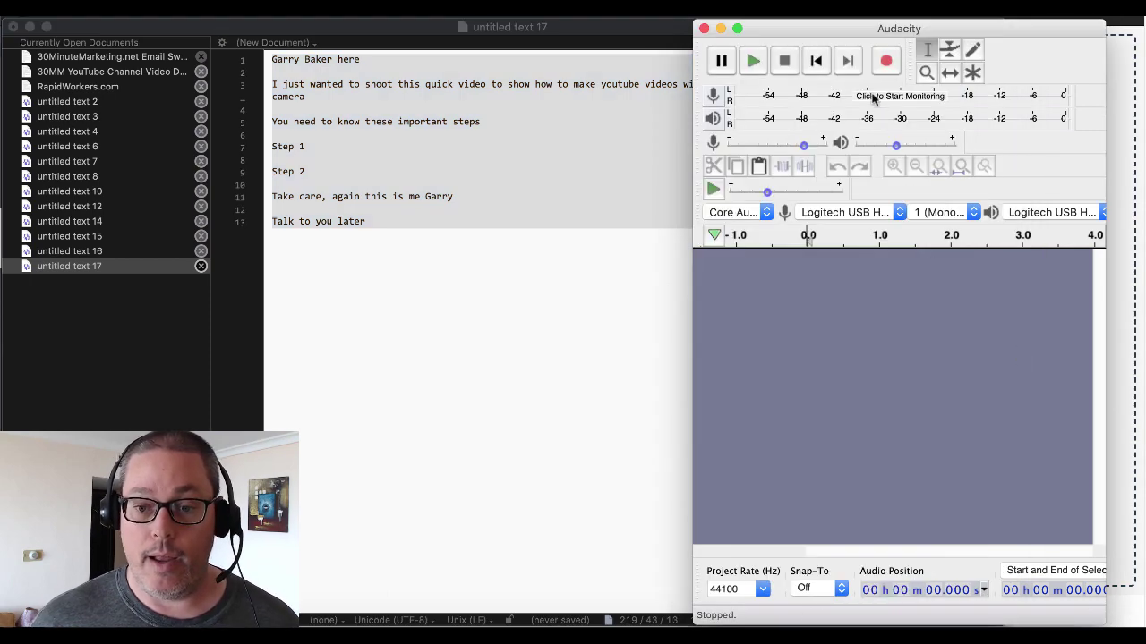
{"action": "left_click_drag", "start_coordinate": [832, 33], "coordinate": [869, 66]}
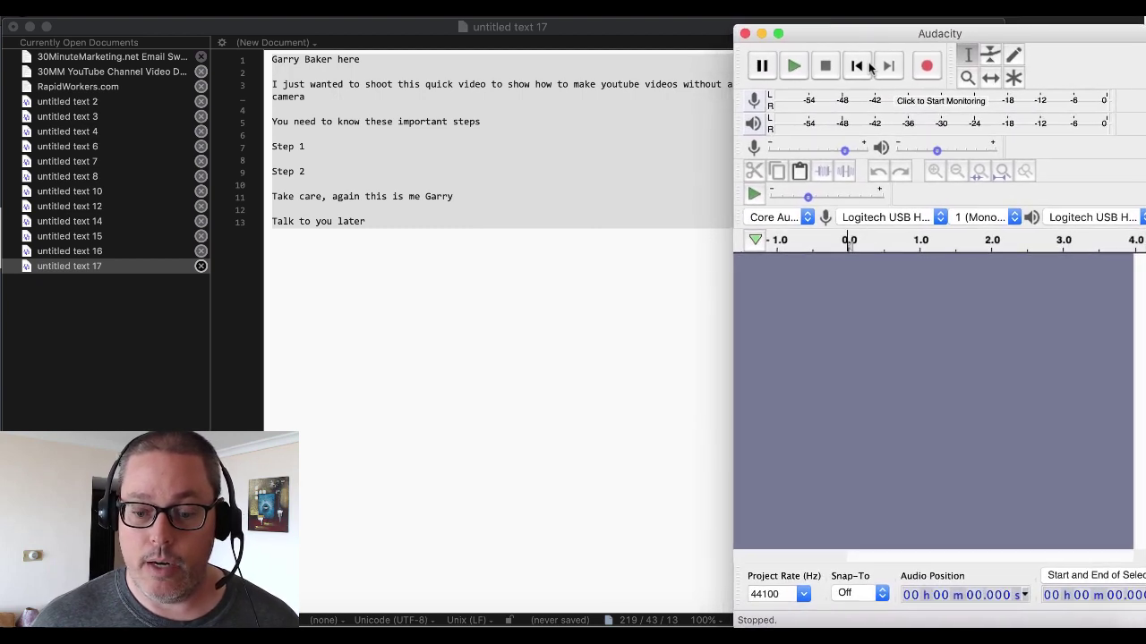
Record the script read aloud as a new mono track, then stop
{"action": "left_click", "coordinate": [926, 67]}
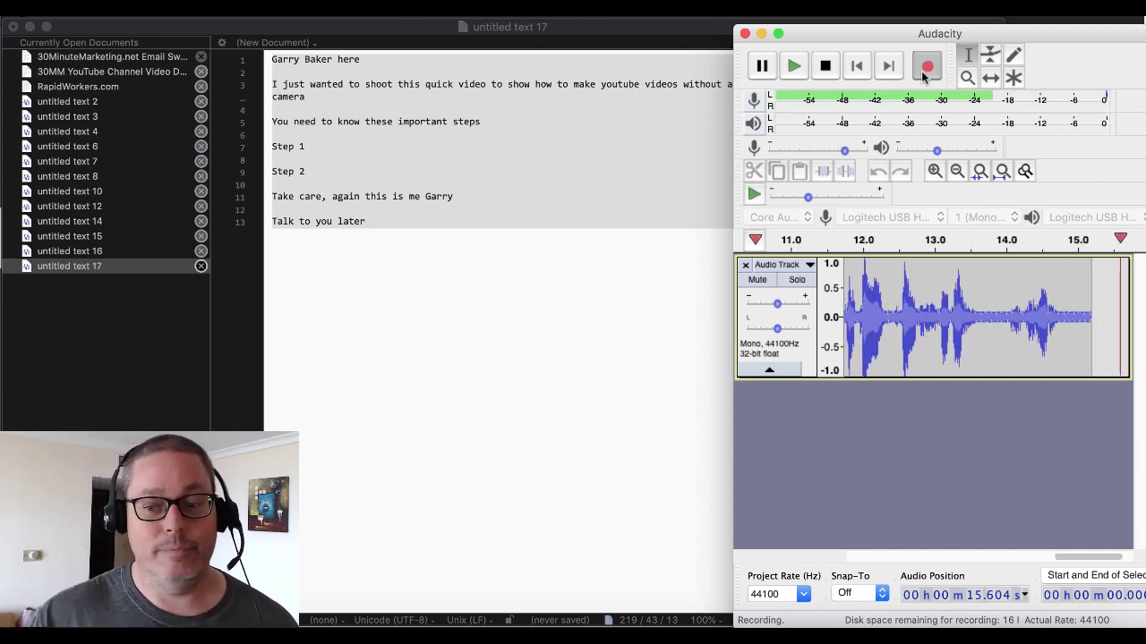
{"action": "left_click", "coordinate": [826, 66]}
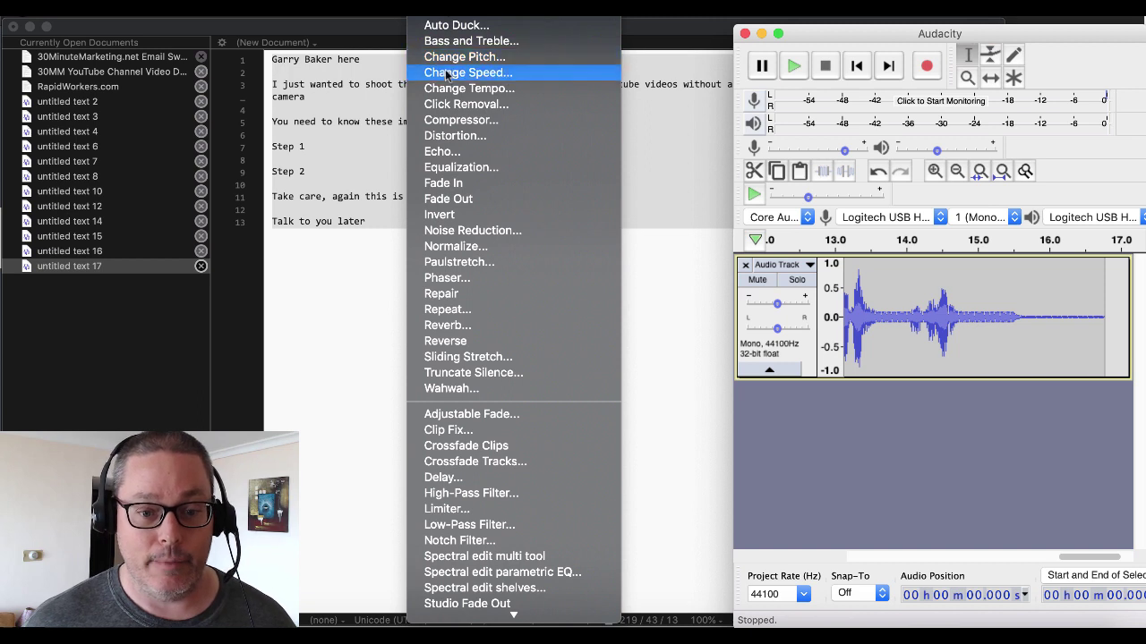
Select the track and capture a noise profile via Effect > Noise Reduction > Get Noise Profile
{"action": "left_click", "coordinate": [464, 231]}
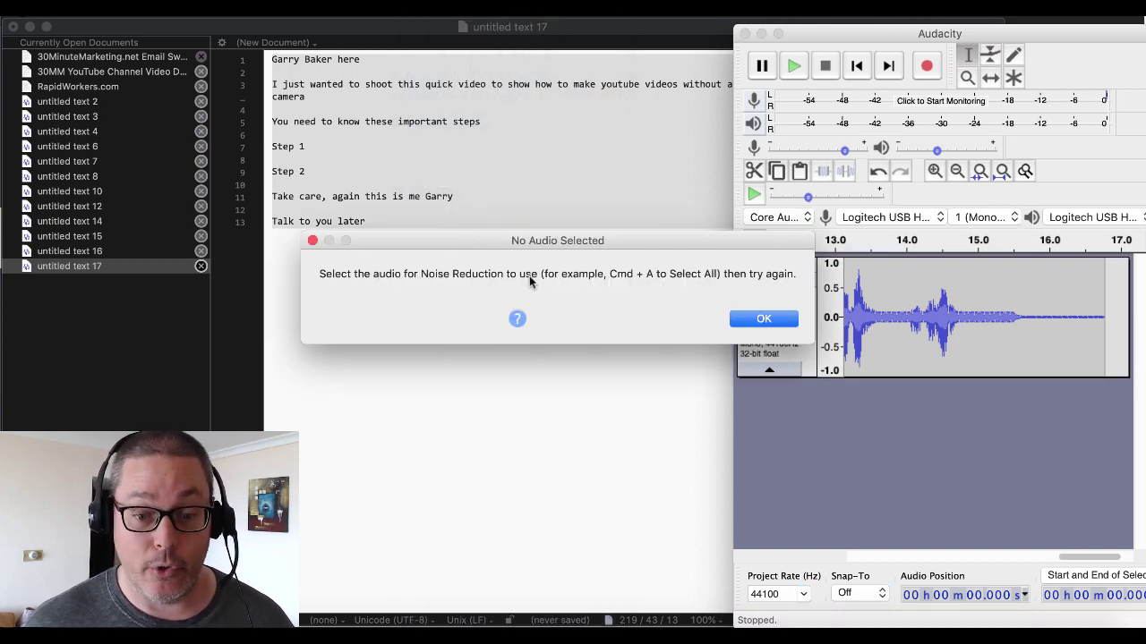
{"action": "left_click", "coordinate": [762, 319]}
{"action": "left_click", "coordinate": [875, 327]}
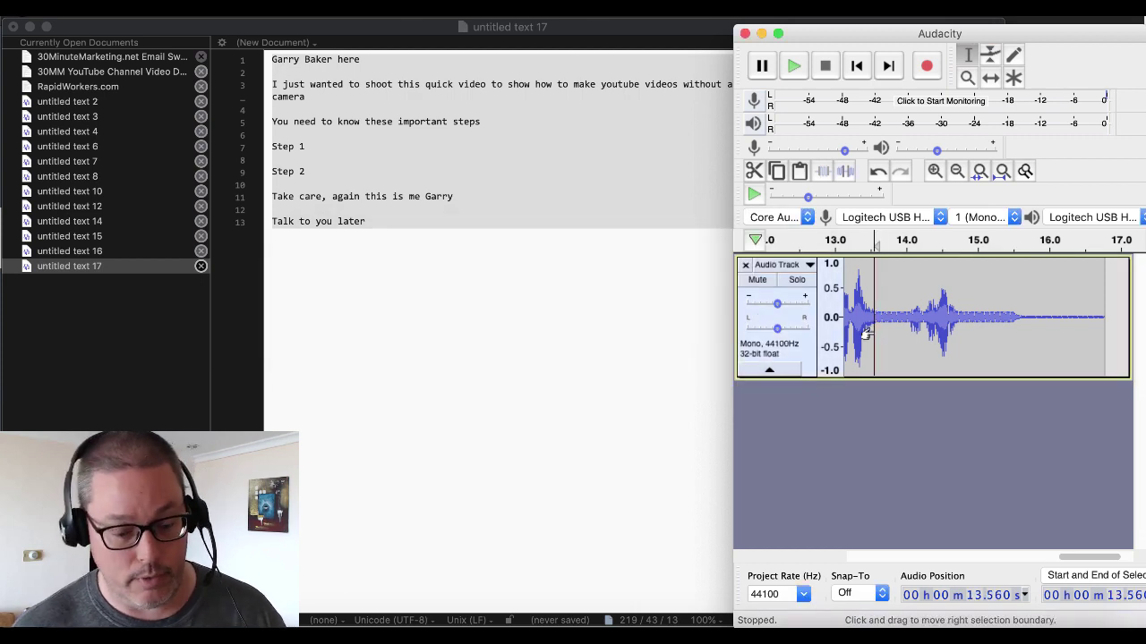
{"action": "key", "text": "Home"}
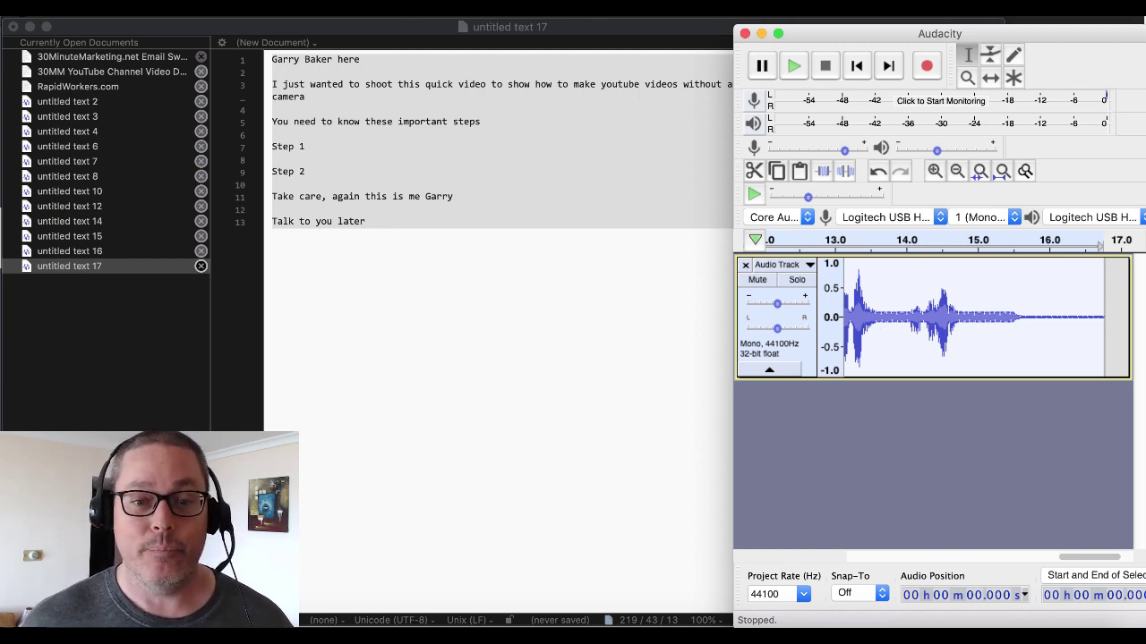
{"action": "left_click", "coordinate": [425, 8]}
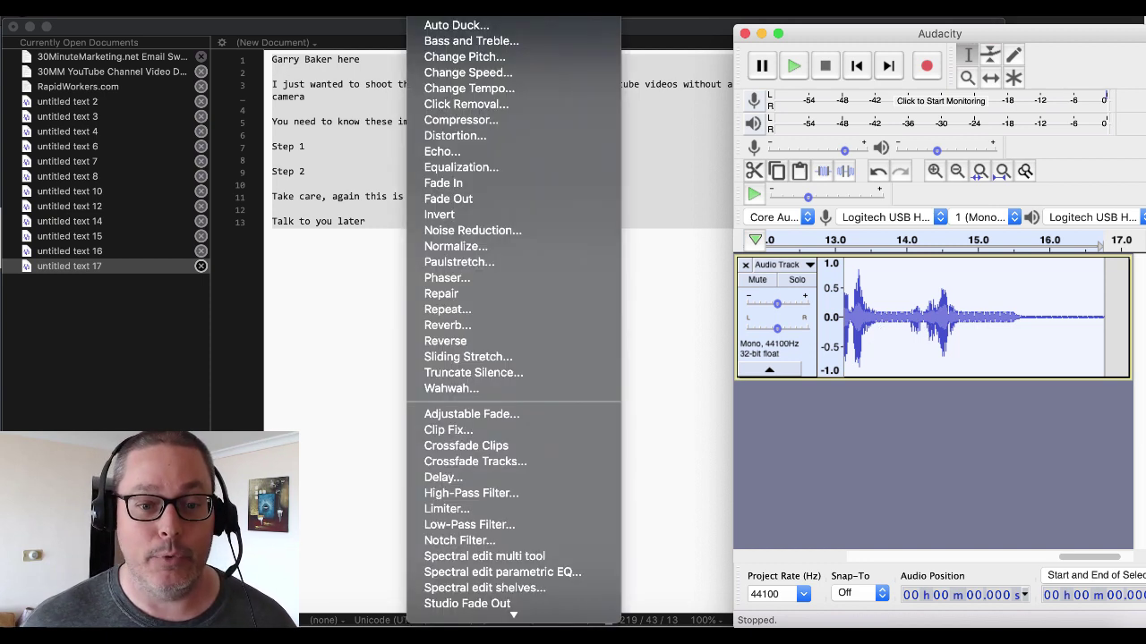
{"action": "left_click", "coordinate": [467, 231]}
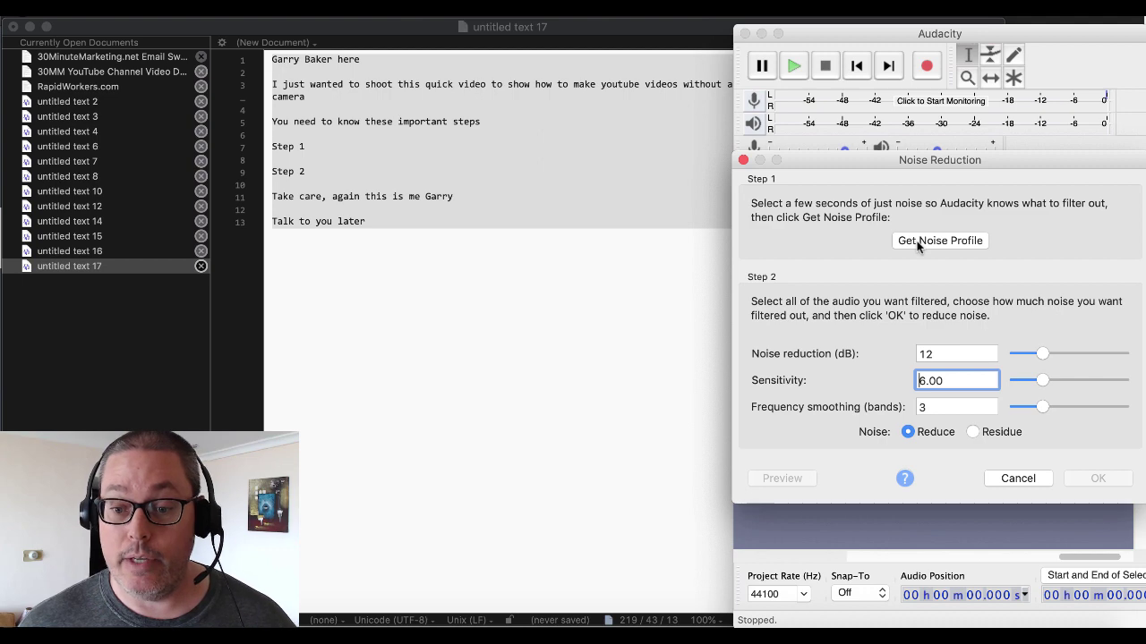
{"action": "left_click_drag", "start_coordinate": [864, 162], "coordinate": [437, 182]}
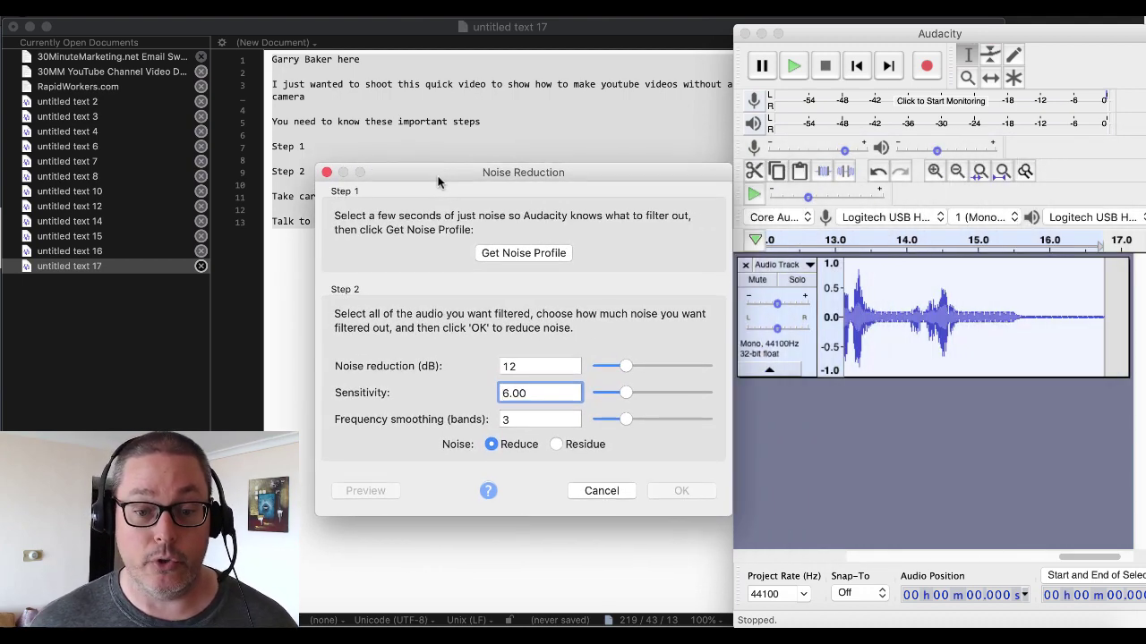
{"action": "left_click", "coordinate": [526, 254]}
Select the quiet stretch from 15.66 to 16.1 s and retry Noise Reduction
{"action": "left_click", "coordinate": [1025, 306]}
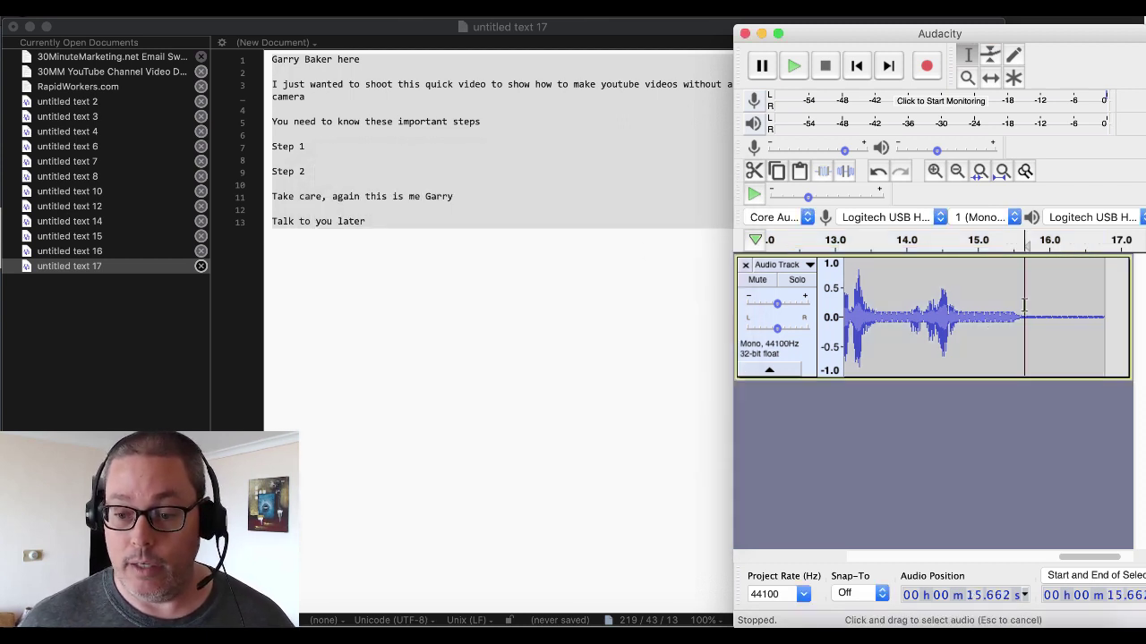
{"action": "left_click_drag", "start_coordinate": [1025, 306], "coordinate": [1060, 317]}
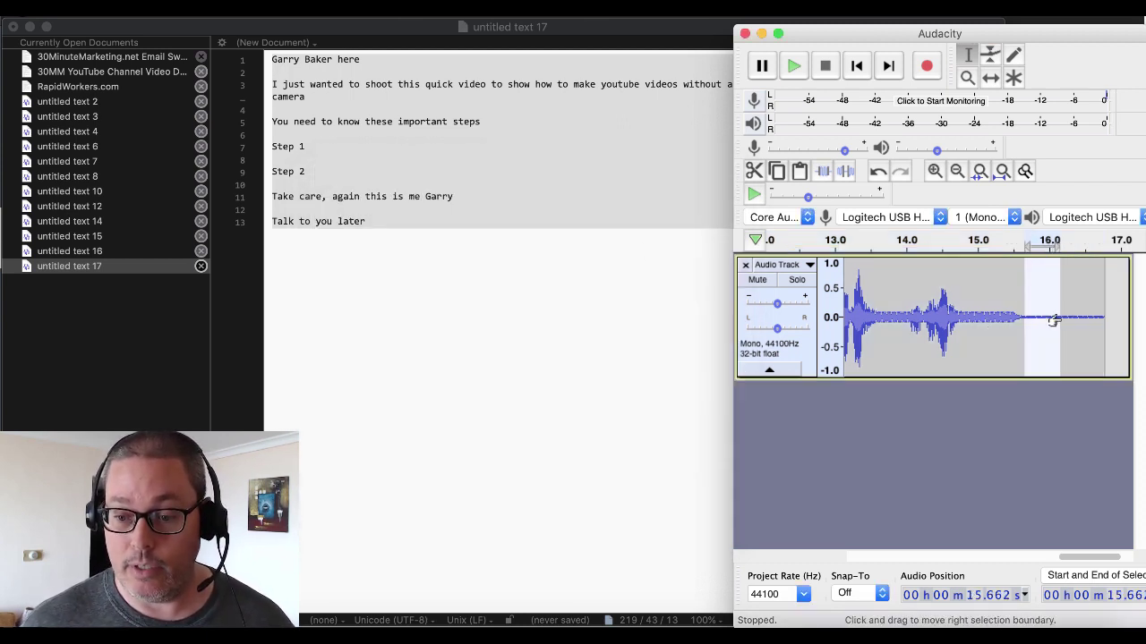
{"action": "left_click", "coordinate": [1049, 340]}
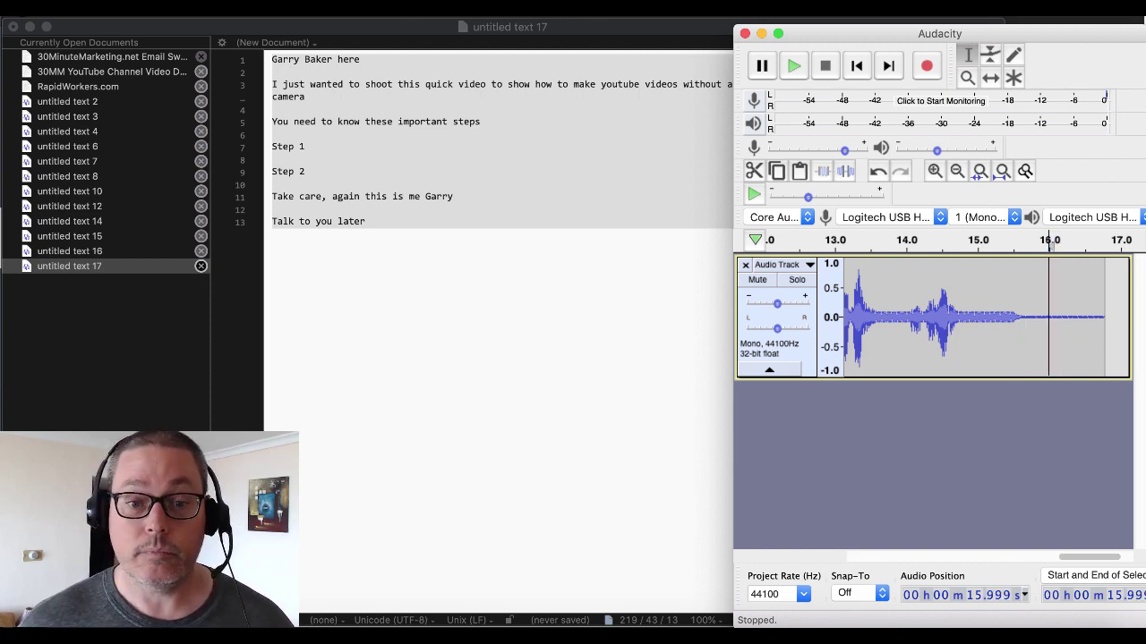
{"action": "left_click", "coordinate": [419, 7]}
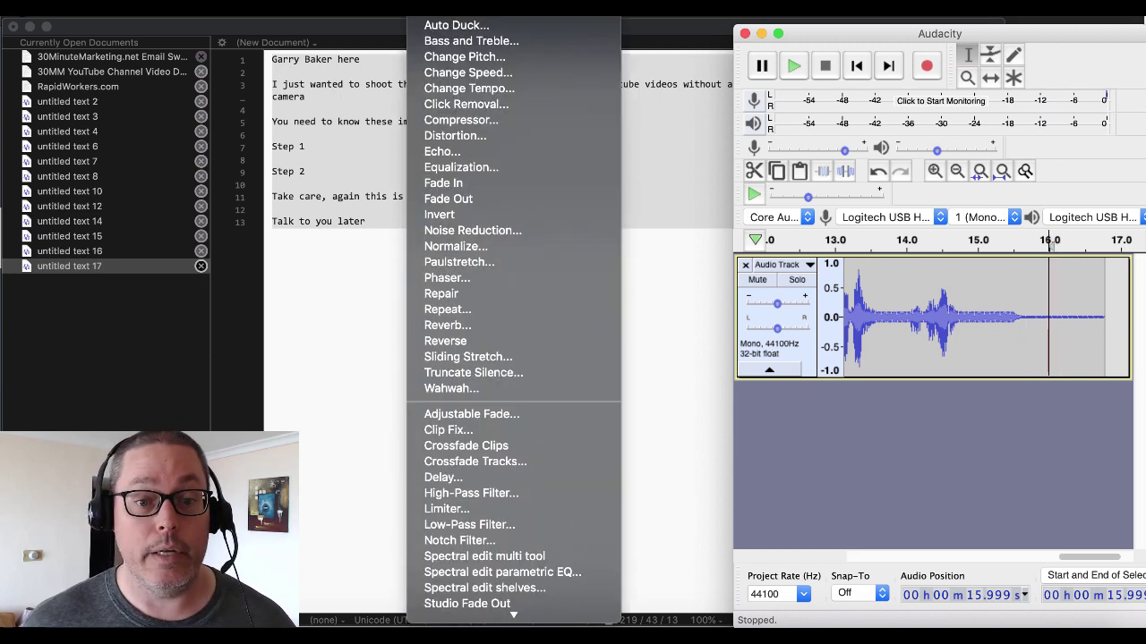
{"action": "left_click", "coordinate": [472, 231]}
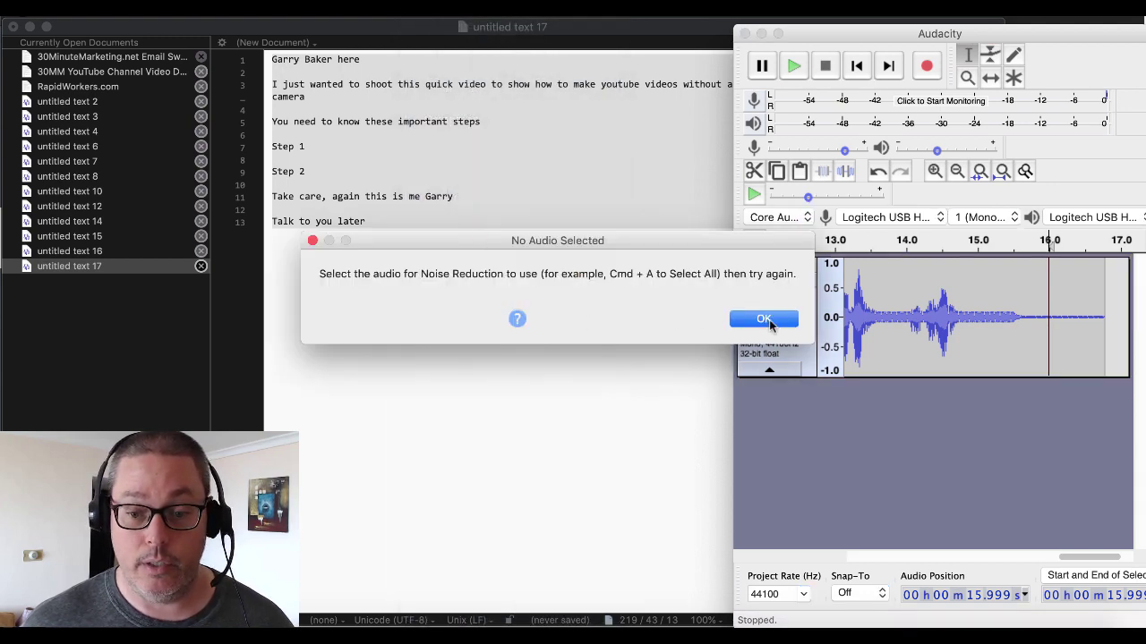
Select the whole recording with Cmd+A and run Noise Reduction at default settings
{"action": "key", "text": "Return"}
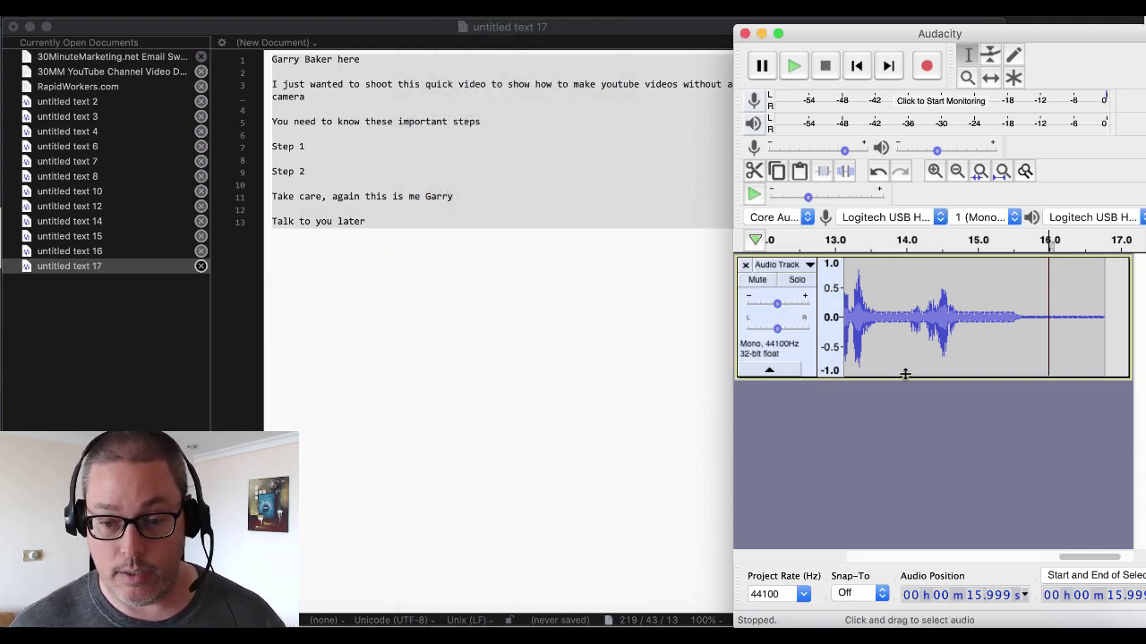
{"action": "key", "text": "super+a"}
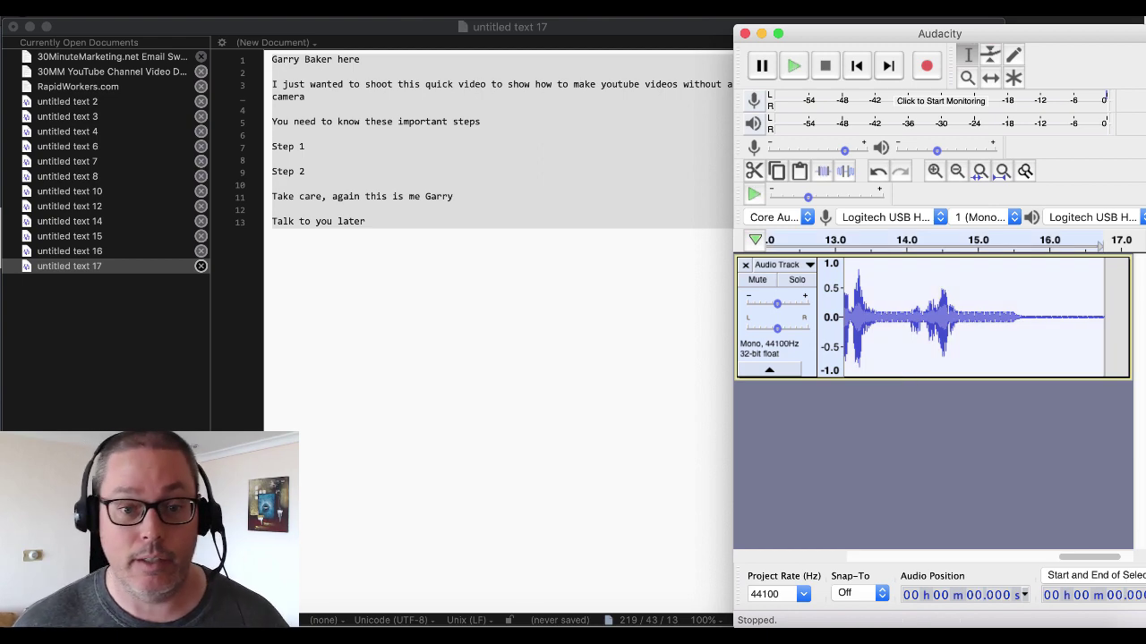
{"action": "left_click", "coordinate": [419, 7]}
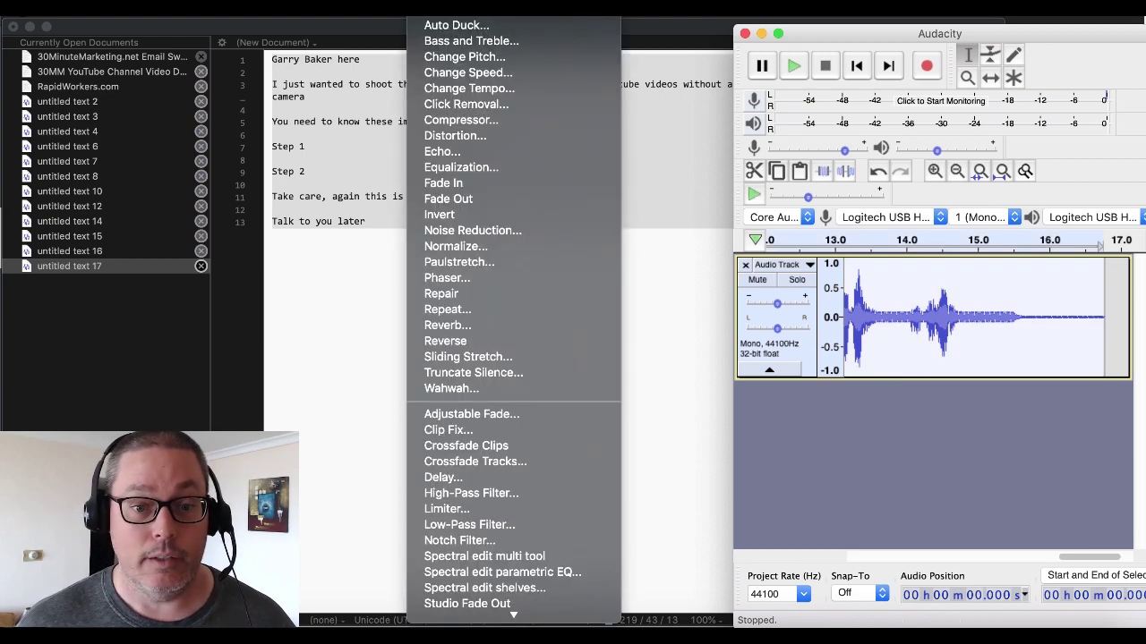
{"action": "left_click", "coordinate": [472, 231]}
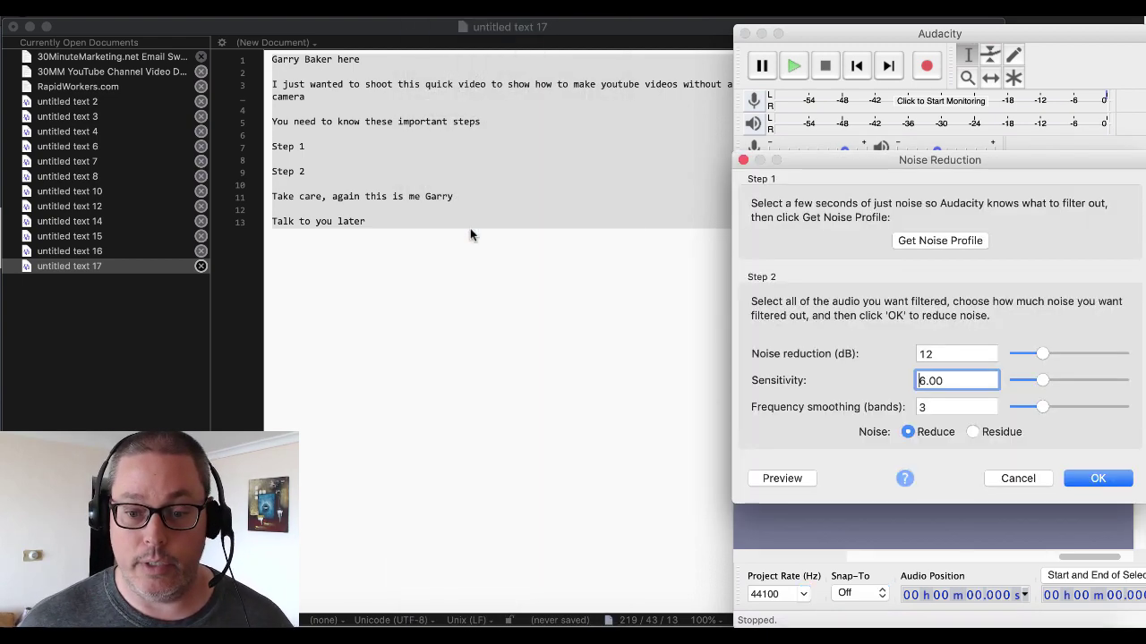
{"action": "left_click", "coordinate": [1099, 481]}
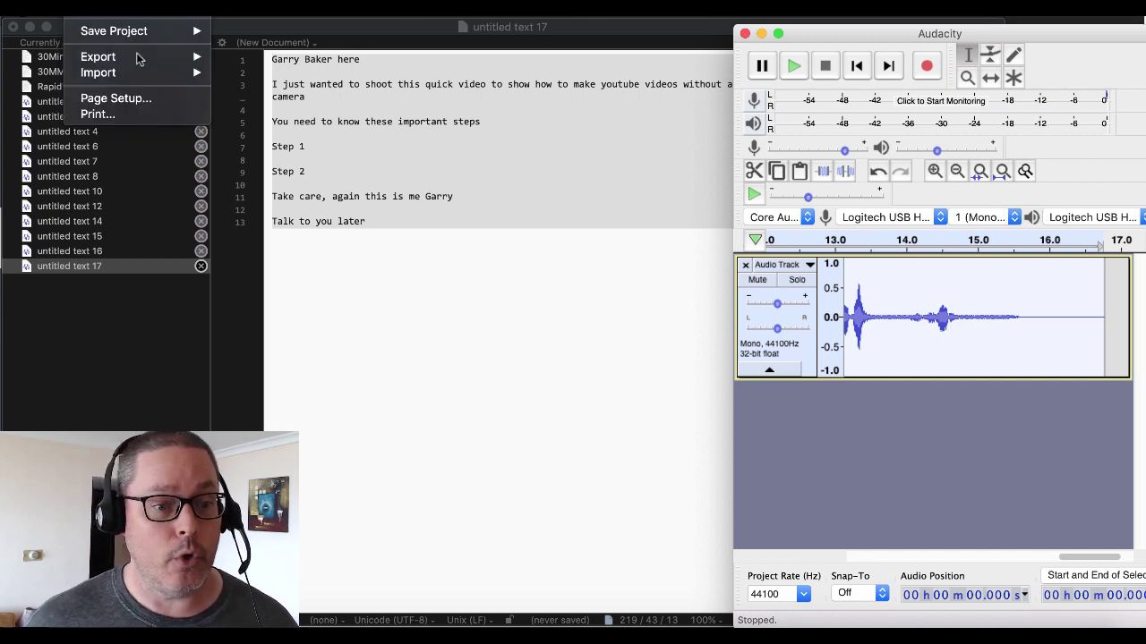
Export the recording as MP3 'youtubevideonocamera' in Downloads, accepting blank metadata tags
{"action": "mouse_move", "coordinate": [137, 59]}
{"action": "left_click", "coordinate": [276, 56]}
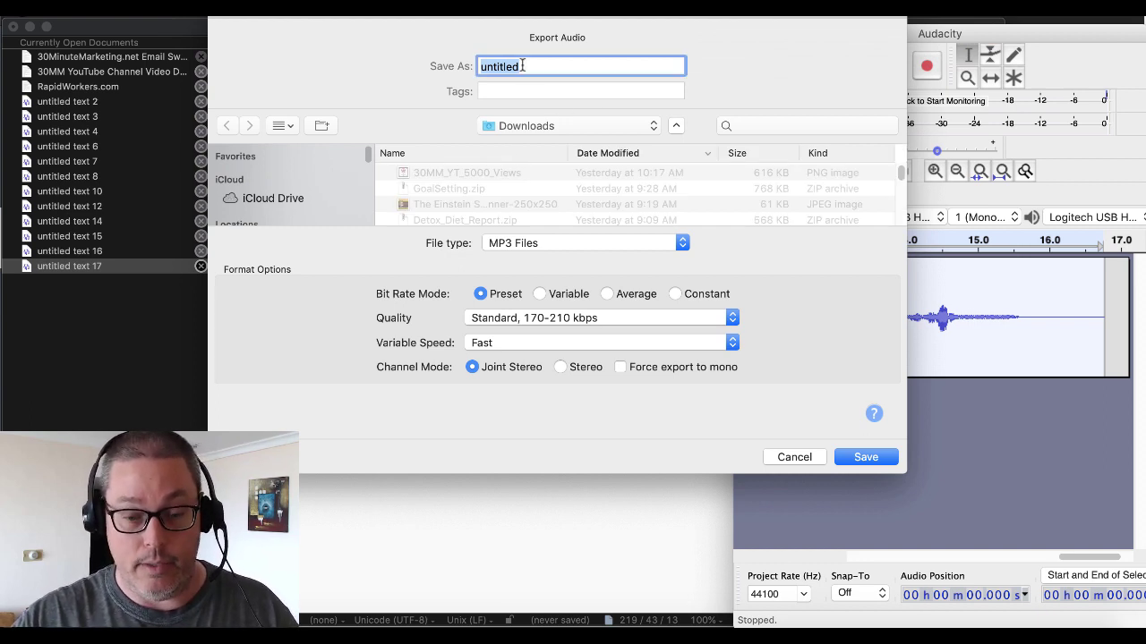
{"action": "type", "text": "youtbu"}
{"action": "key", "text": "BackSpace"}
{"action": "key", "text": "BackSpace"}
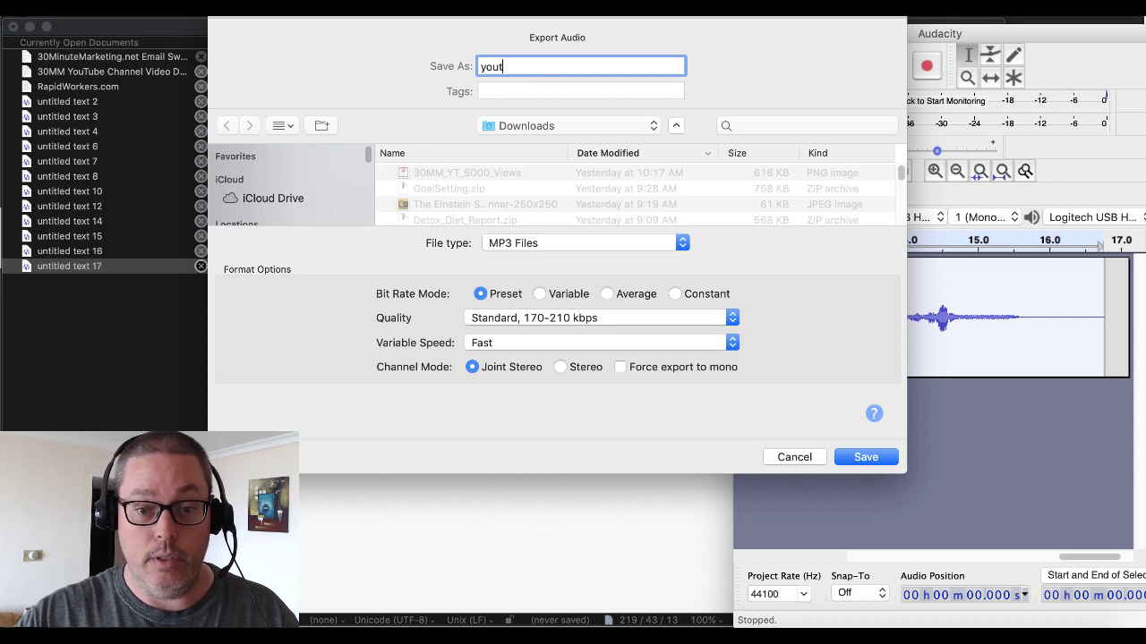
{"action": "type", "text": "ubevideo"}
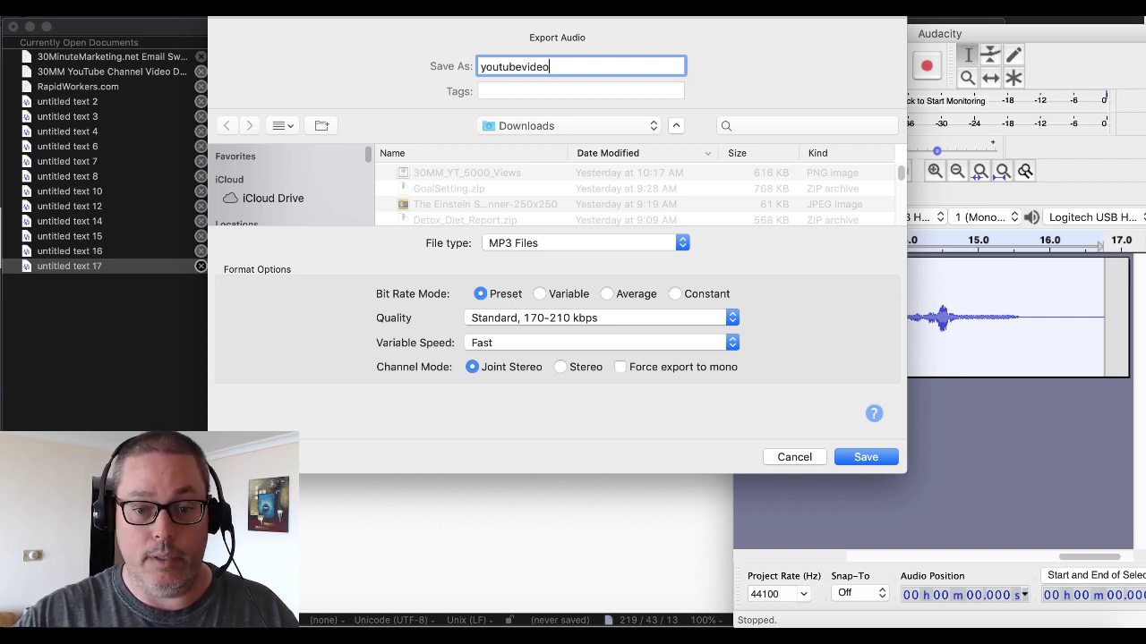
{"action": "type", "text": "nocamera"}
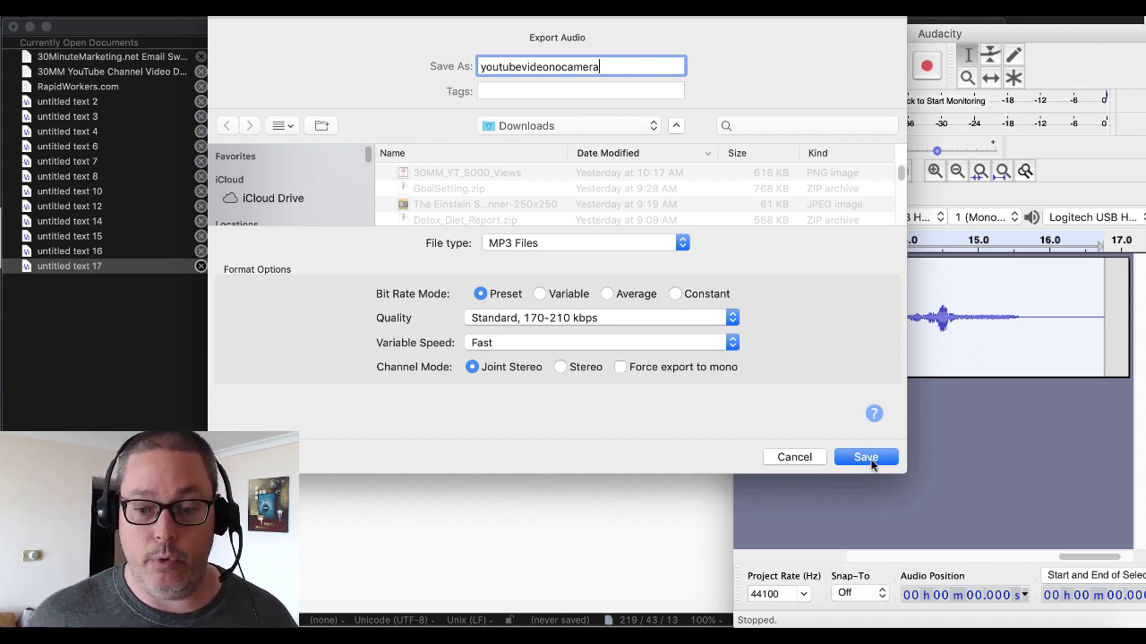
{"action": "left_click", "coordinate": [863, 457]}
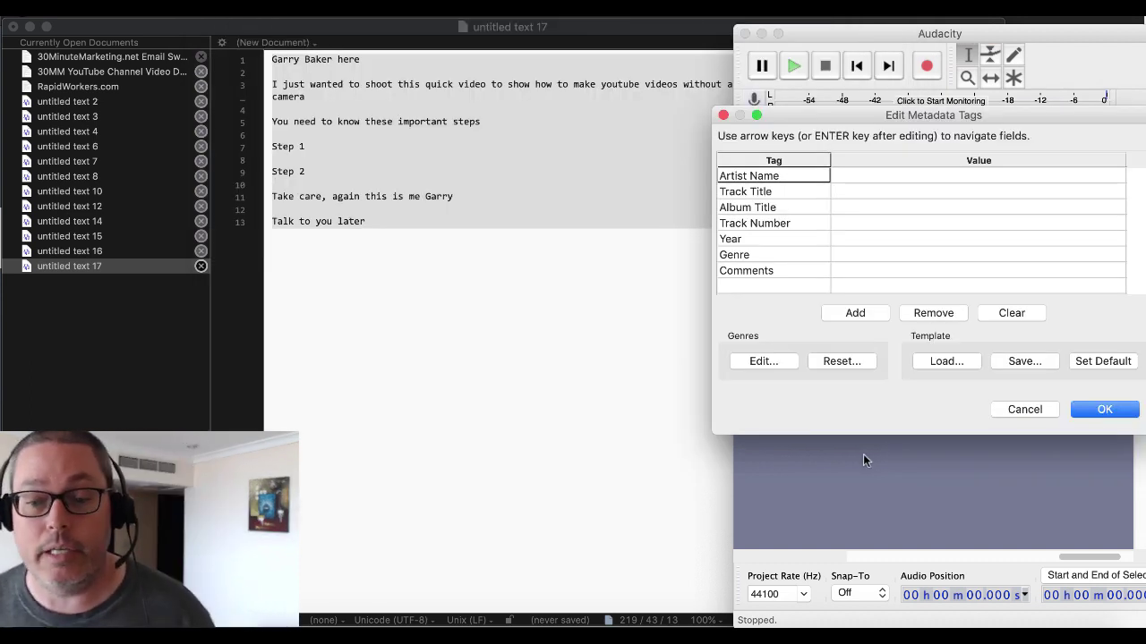
{"action": "left_click", "coordinate": [1101, 411]}
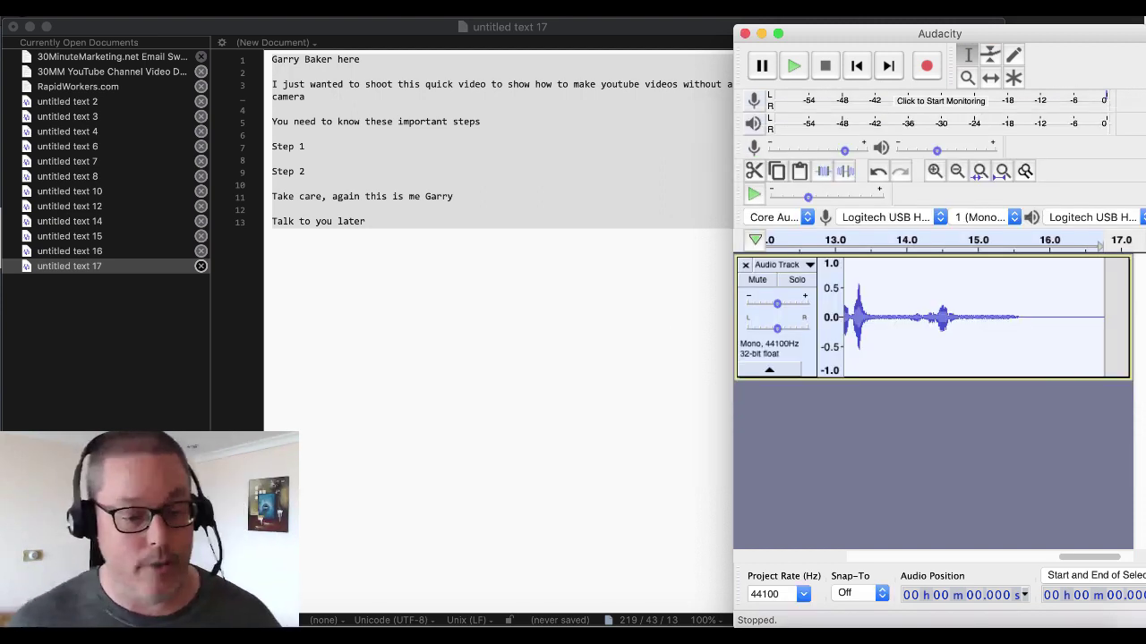
Open Downloads from the Dock stack and locate youtubevideonocamera.mp3 in Finder
{"action": "left_click", "coordinate": [36, 618]}
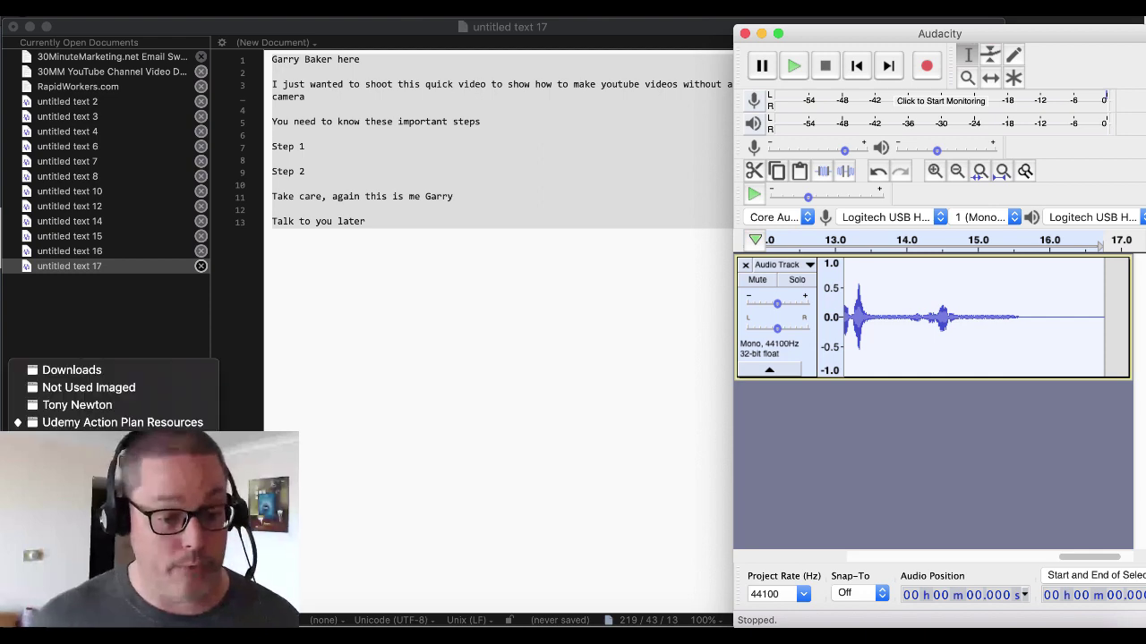
{"action": "left_click", "coordinate": [81, 371]}
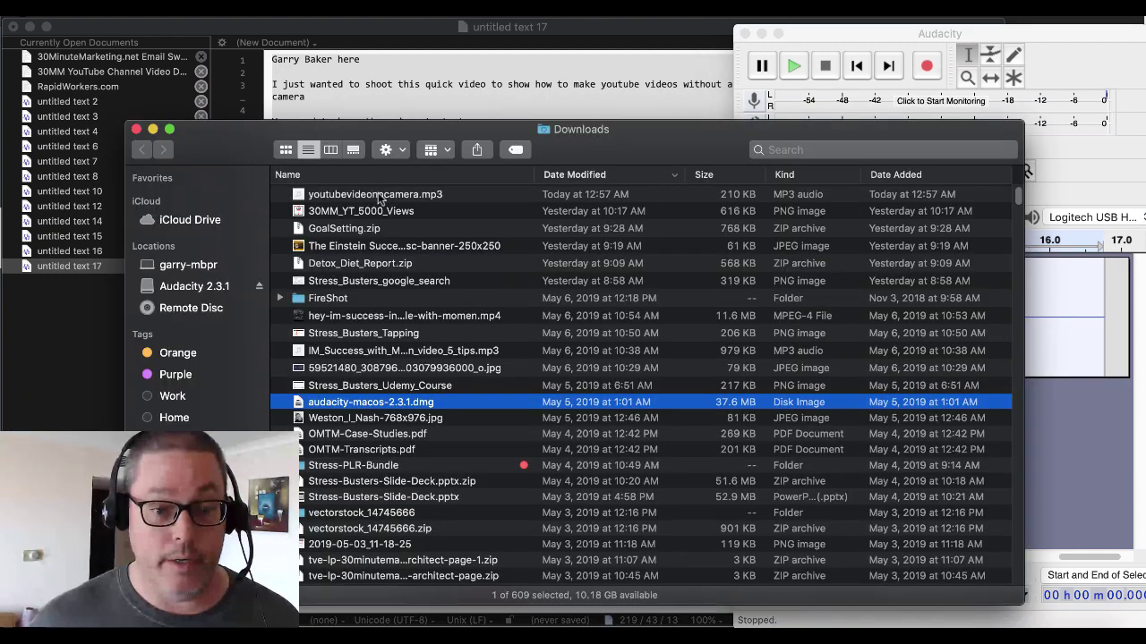
{"action": "left_click", "coordinate": [385, 197]}
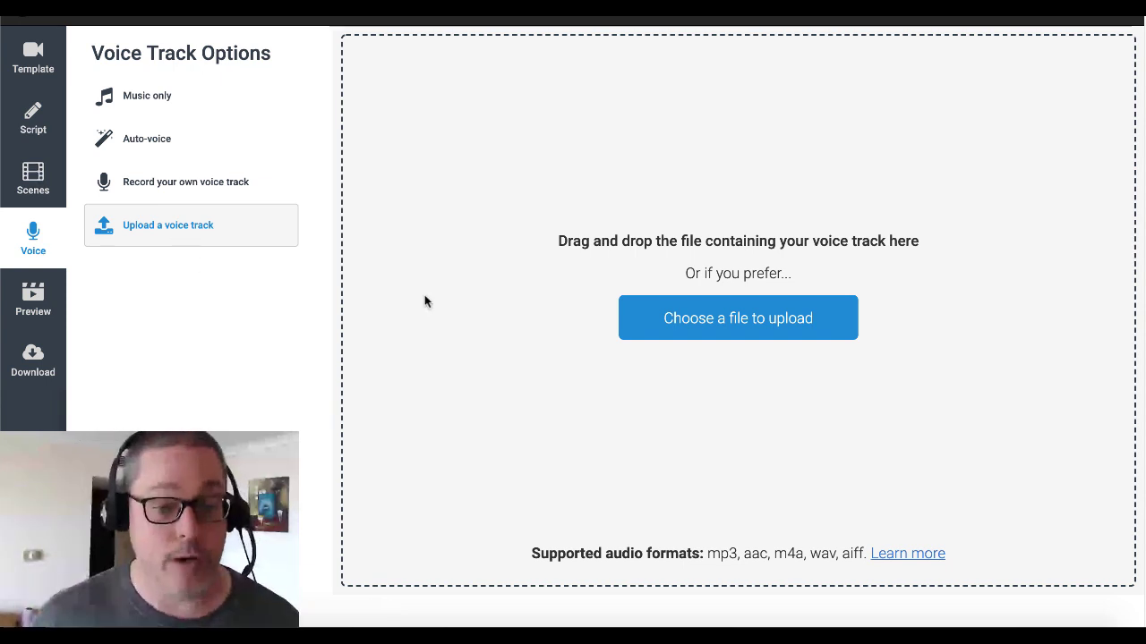
Choose youtubevideonocamera.mp3 from Downloads in the file picker and upload it
{"action": "left_click", "coordinate": [678, 334]}
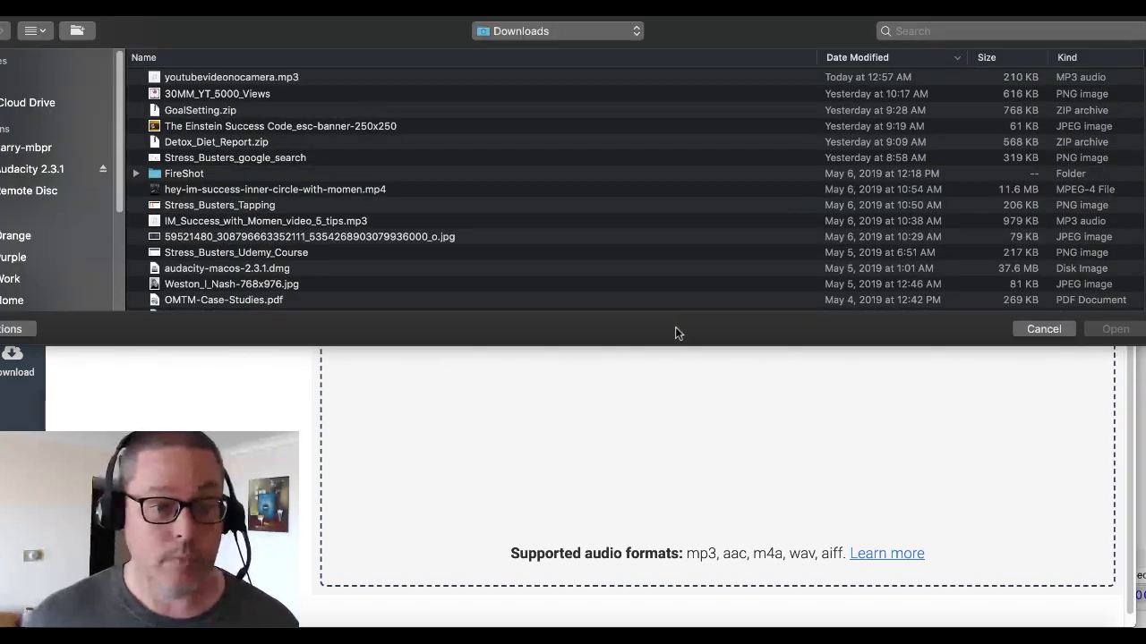
{"action": "left_click", "coordinate": [282, 79]}
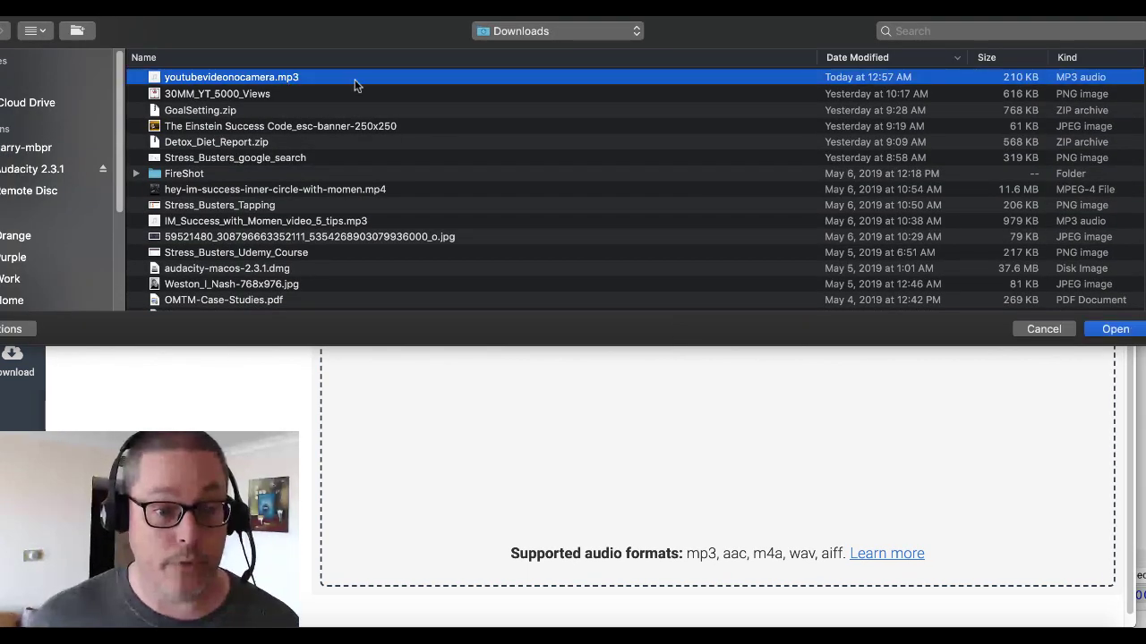
{"action": "left_click", "coordinate": [1113, 330]}
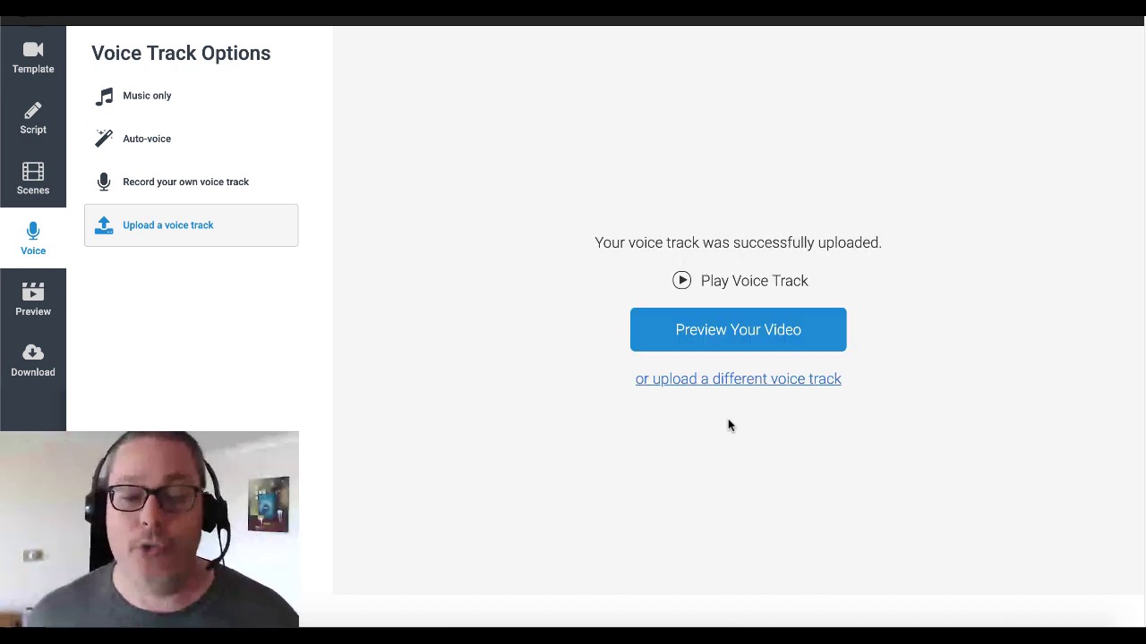
Build and play the 16-second video preview, then approve it with Looks Good, Continue
{"action": "left_click", "coordinate": [705, 343]}
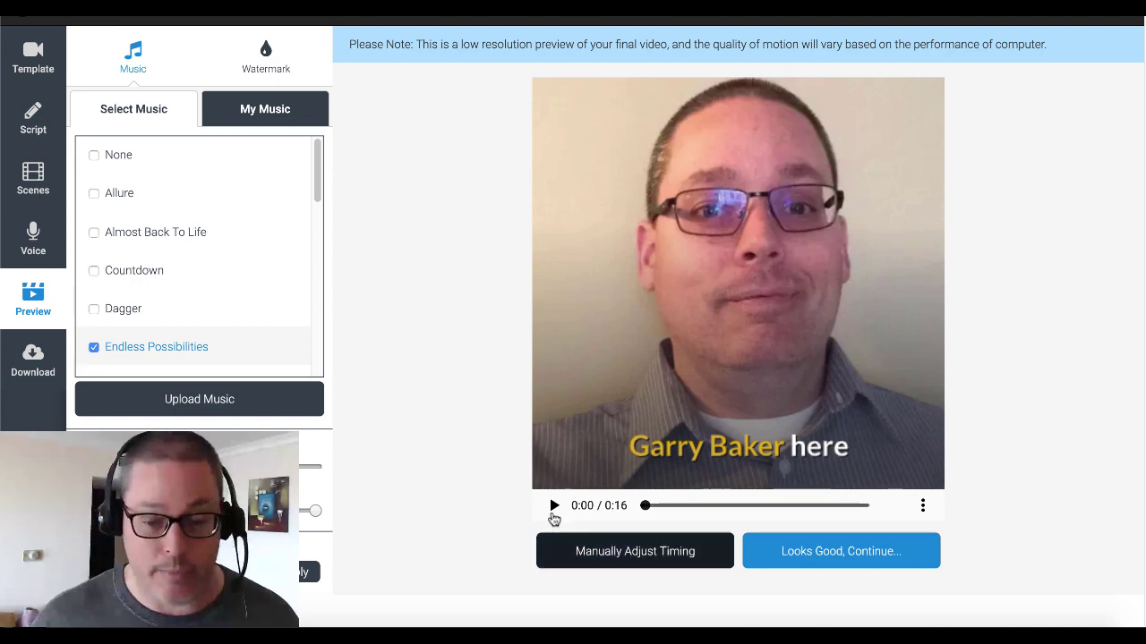
{"action": "left_click", "coordinate": [554, 507]}
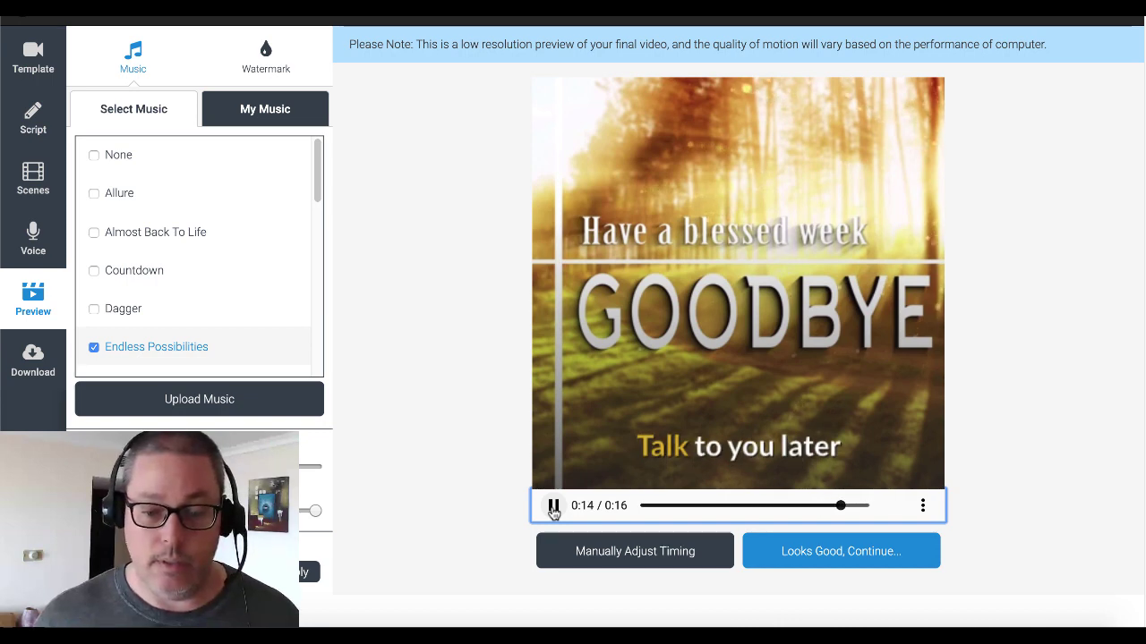
{"action": "left_click", "coordinate": [553, 506]}
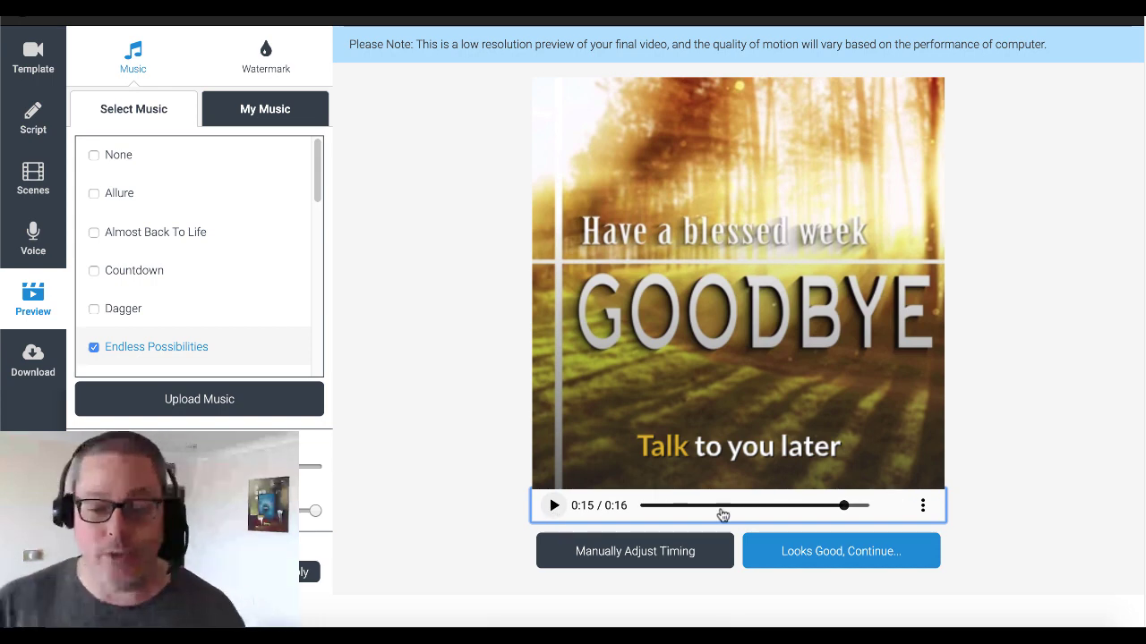
{"action": "left_click", "coordinate": [801, 559]}
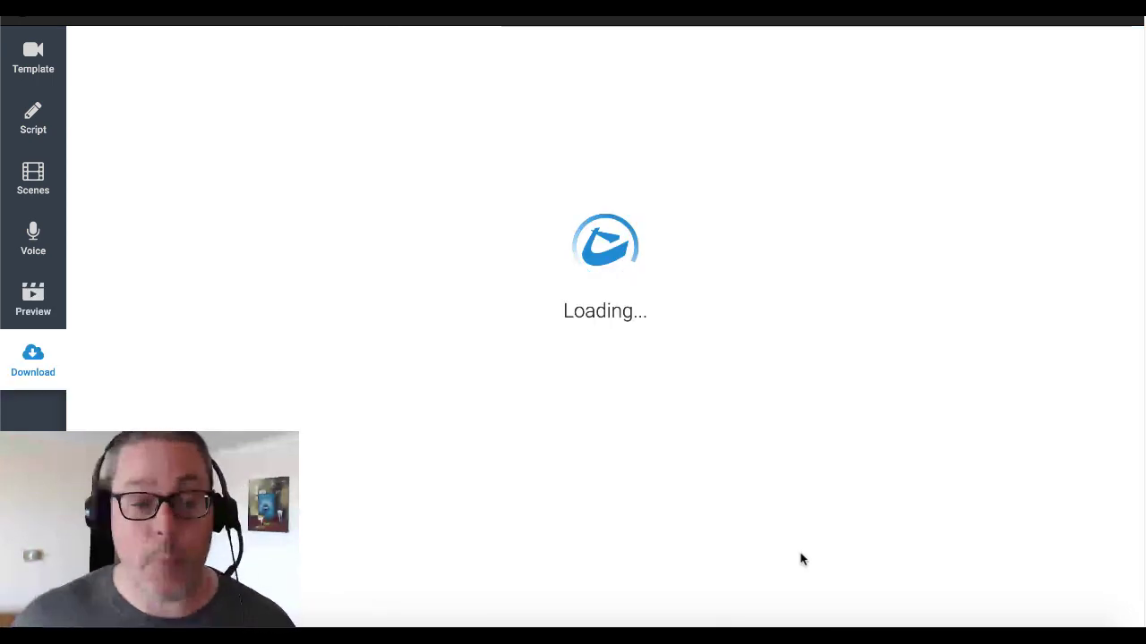
Start rendering the final video and highlight the Creative Commons image-acknowledgement message for copying
{"action": "left_click", "coordinate": [565, 103]}
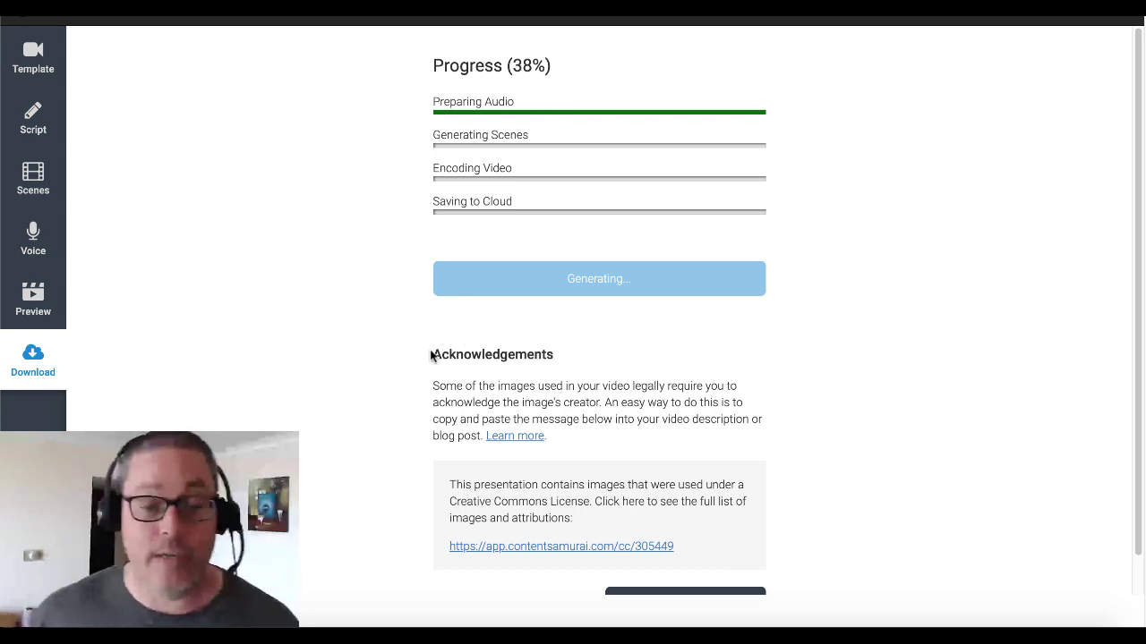
{"action": "left_click_drag", "start_coordinate": [430, 356], "coordinate": [566, 356]}
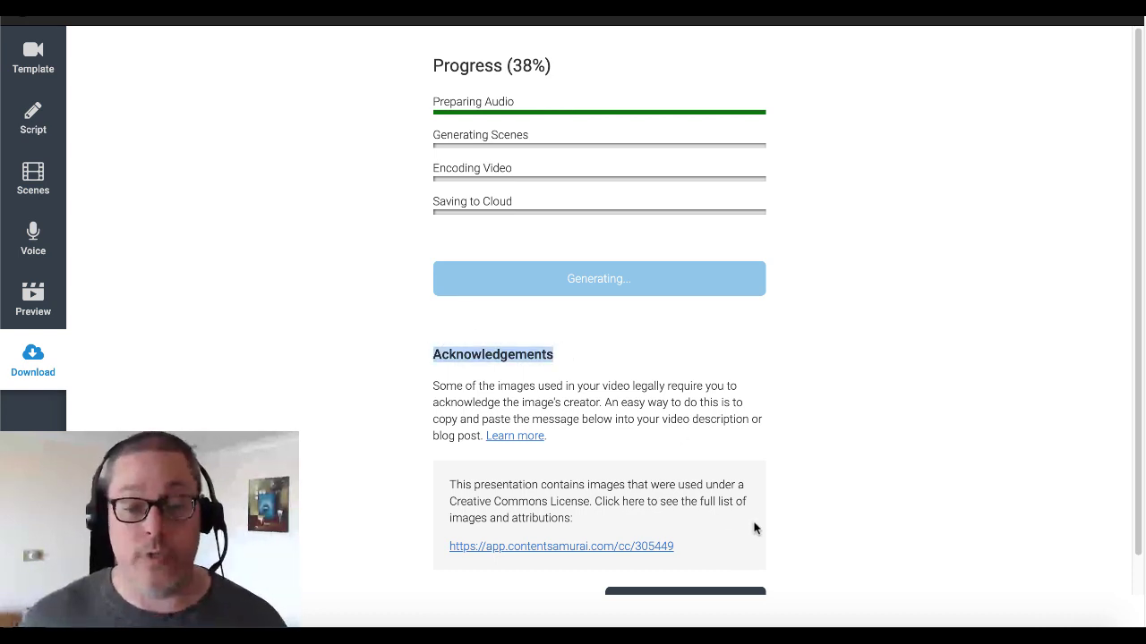
{"action": "left_click", "coordinate": [576, 519]}
{"action": "left_click_drag", "start_coordinate": [575, 518], "coordinate": [449, 488]}
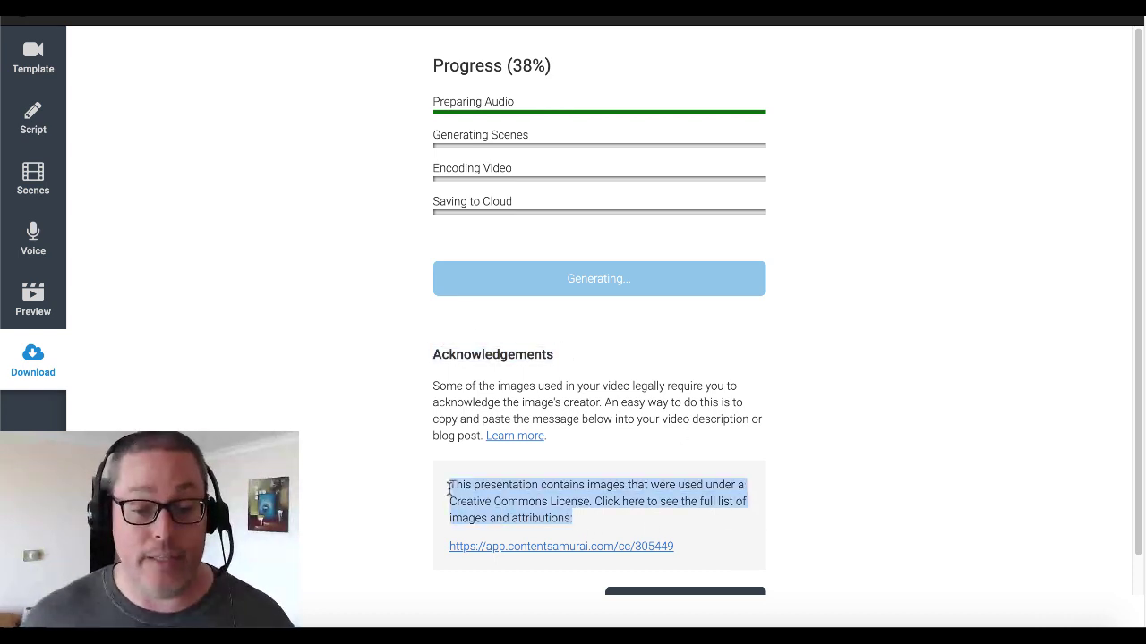